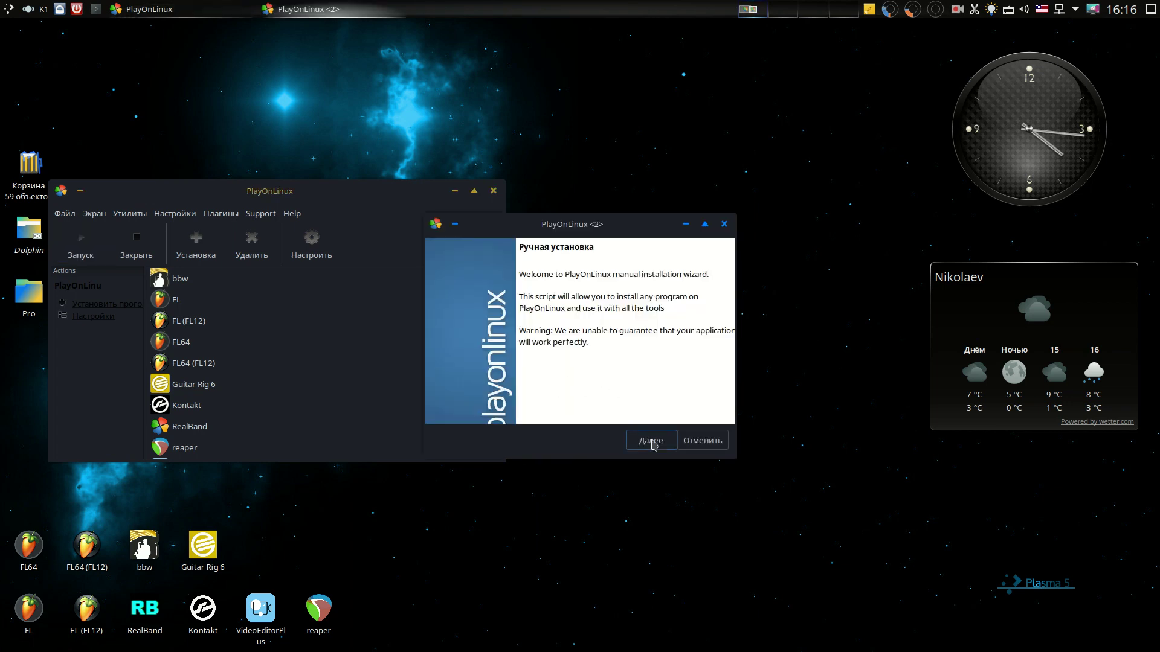
# Step: Go through the manual installation introduction and name the program's new virtual drive Ableton
pyautogui.click(652, 445)
pyautogui.click(649, 443)
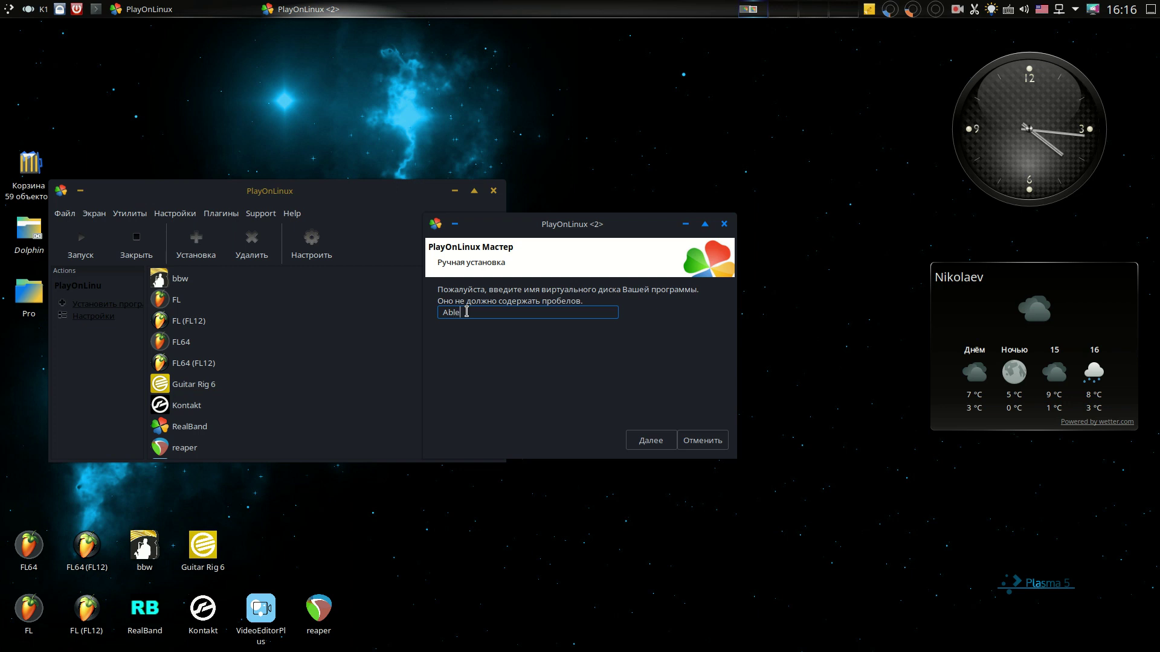
pyautogui.write('ton')
pyautogui.click(642, 440)
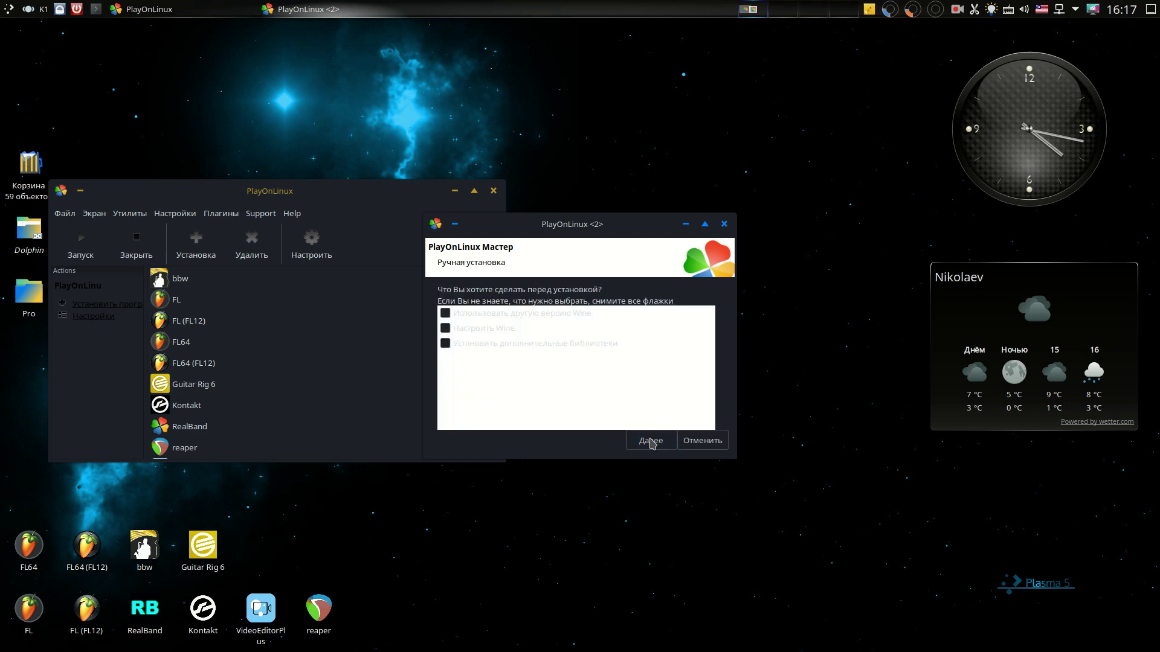
# Step: Leave all pre-installation options unselected and create the virtual drive as a 64 bits windows installation
pyautogui.click(651, 442)
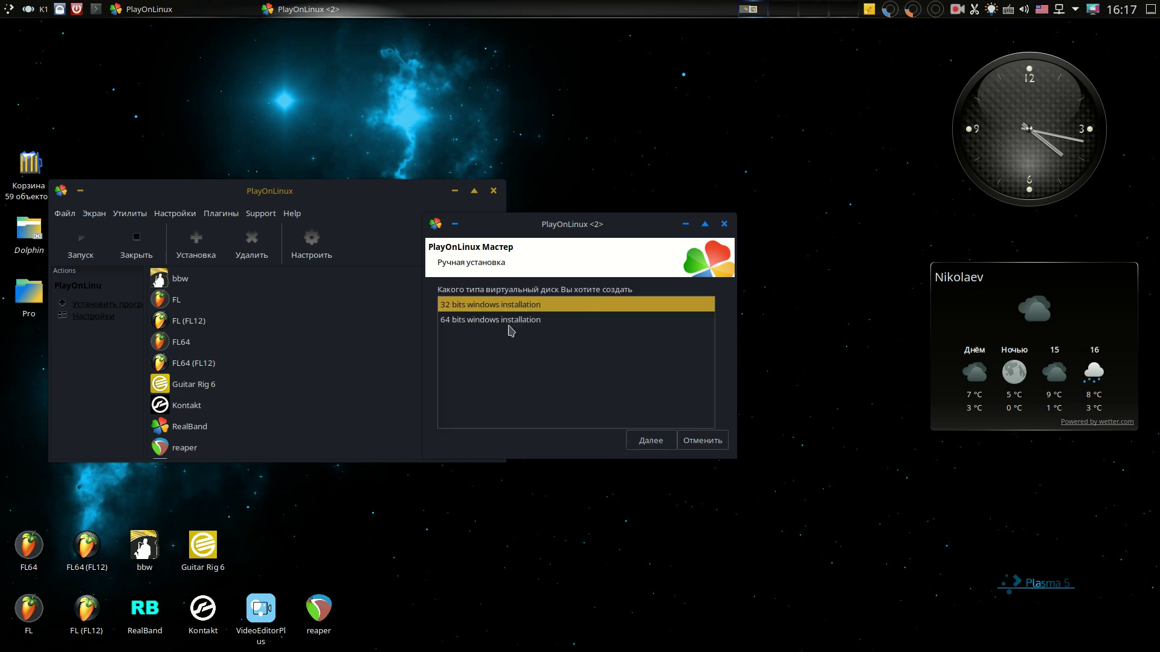
pyautogui.click(509, 324)
pyautogui.click(649, 441)
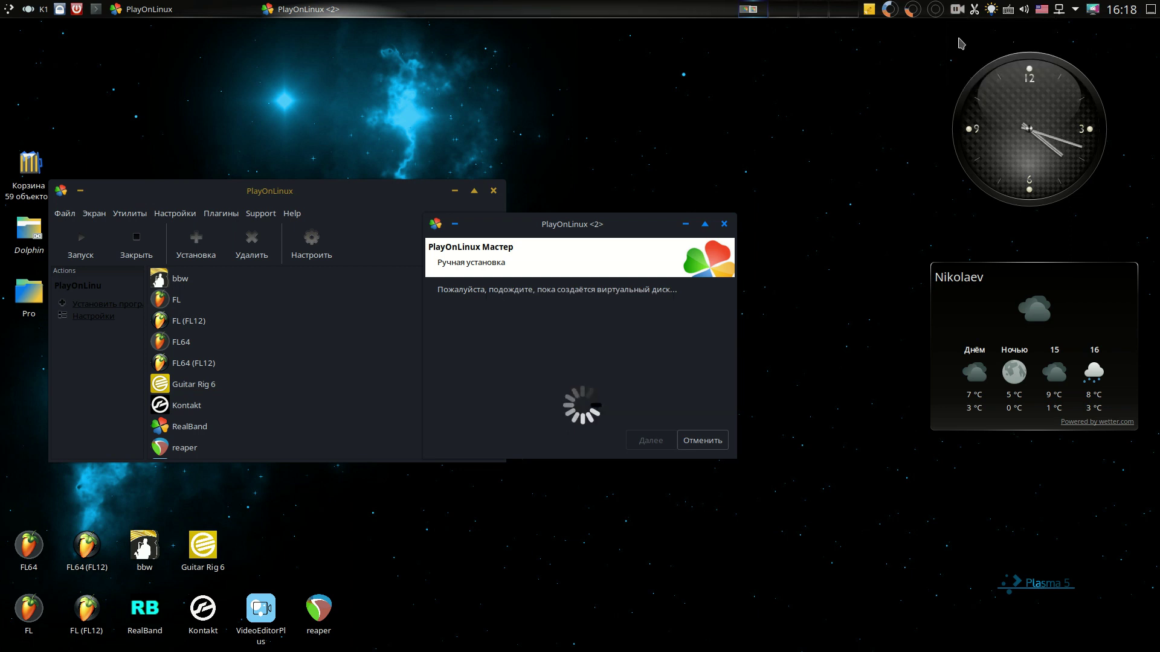
pyautogui.rightClick(957, 13)
pyautogui.click(956, 43)
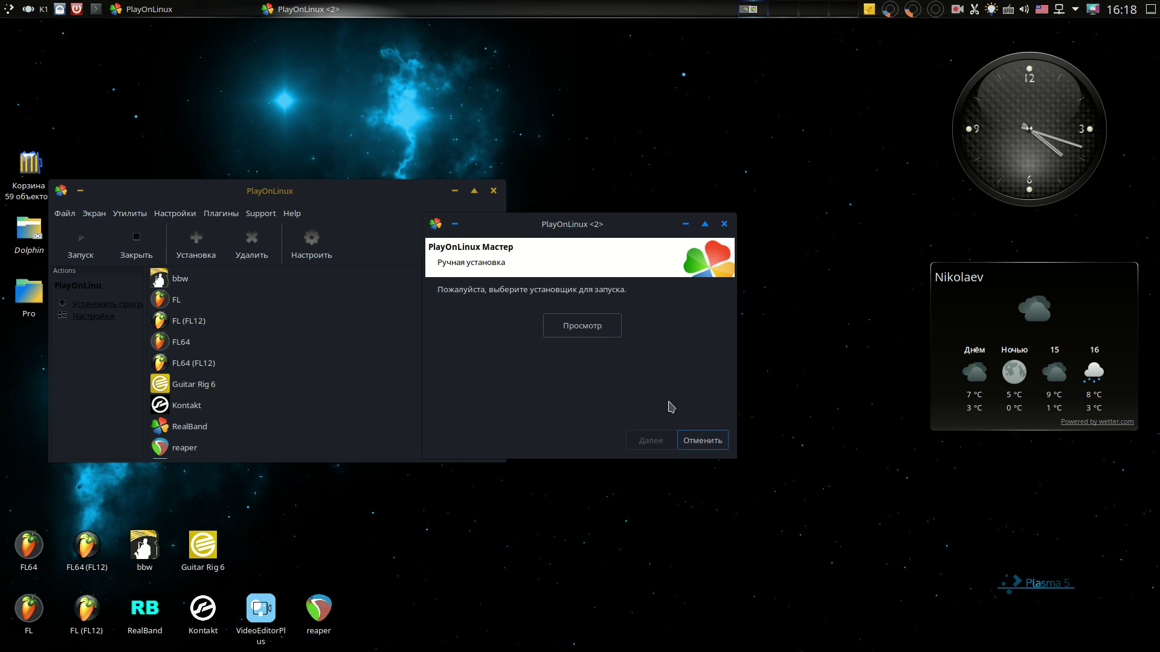
# Step: Choose Setup.msi from the Ableton.Live.Suite.v10.1.25 folder in Загрузки as the installer and run it
pyautogui.click(582, 325)
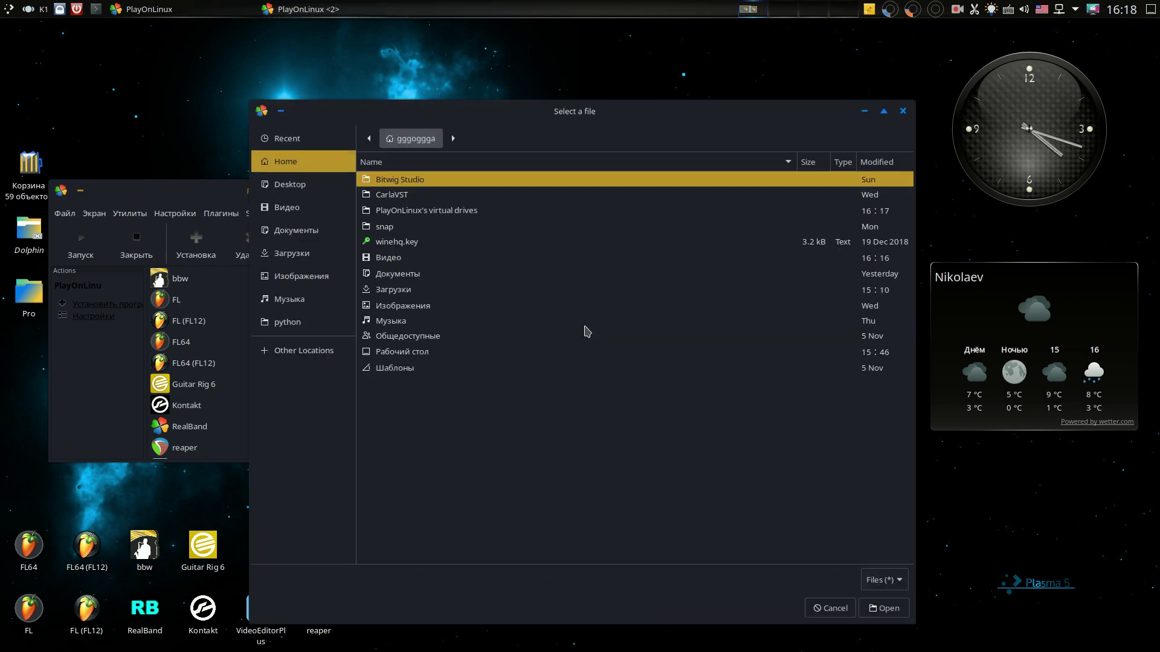
pyautogui.click(292, 253)
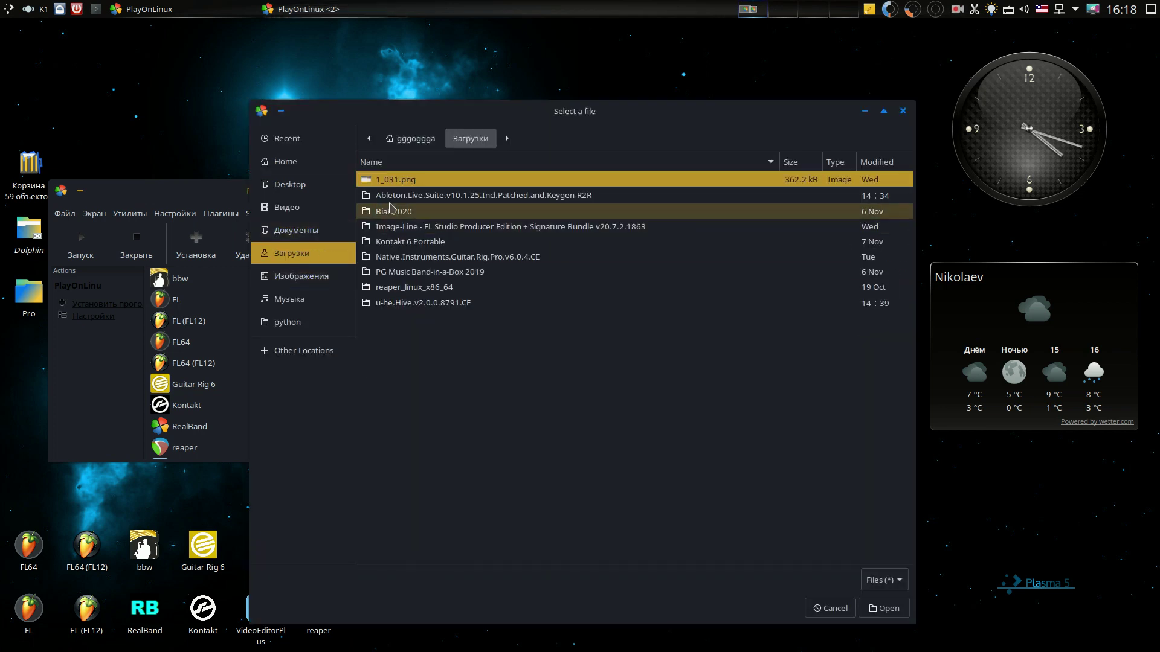
pyautogui.click(538, 195)
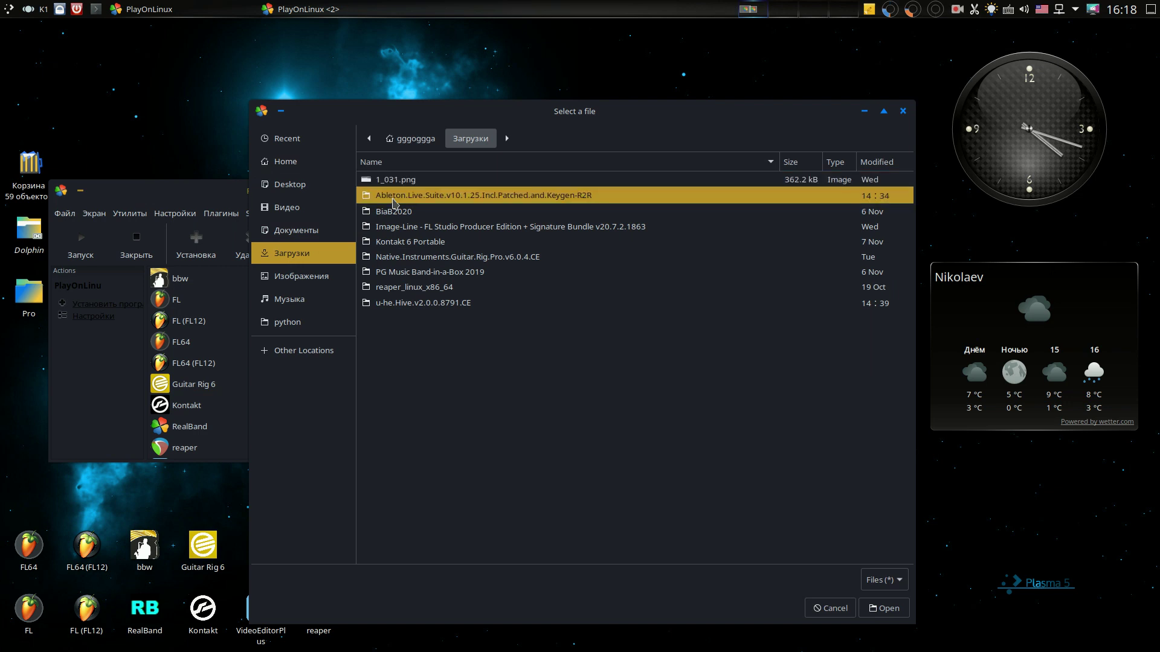
pyautogui.click(958, 11)
pyautogui.click(960, 42)
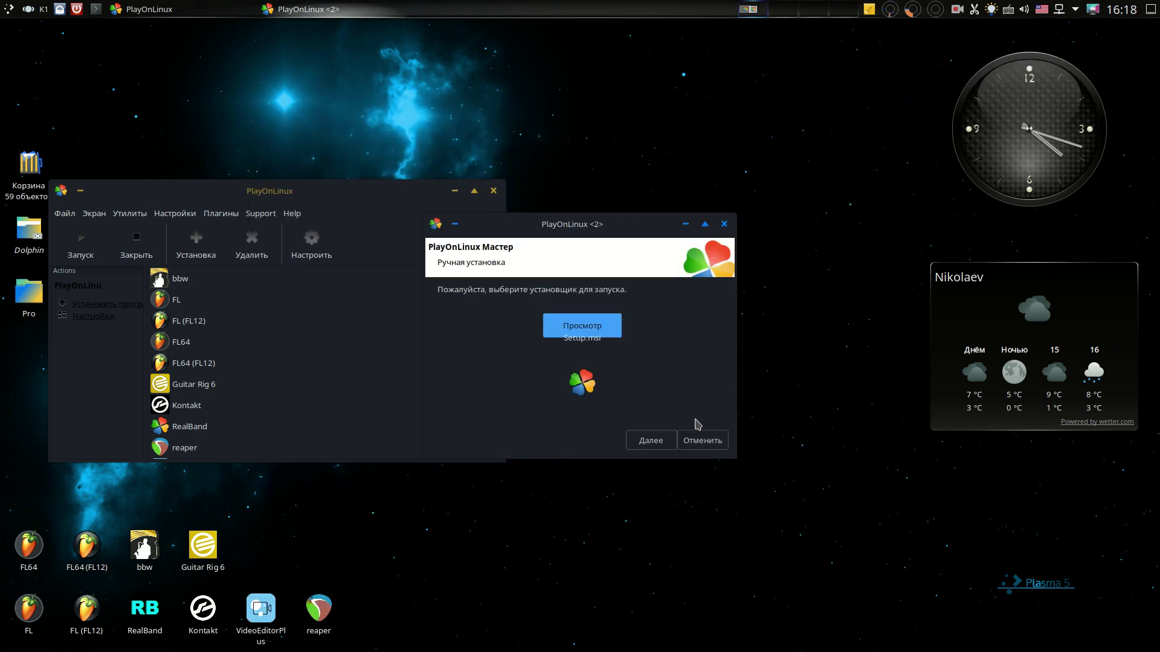
pyautogui.click(654, 441)
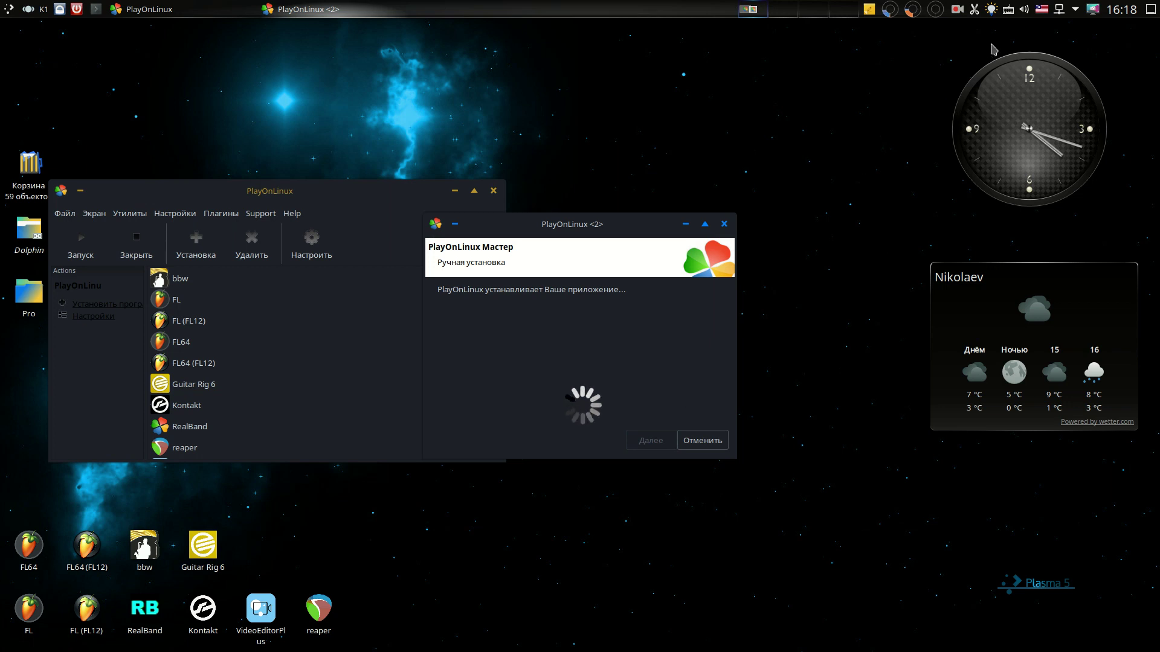
pyautogui.click(958, 10)
pyautogui.click(964, 48)
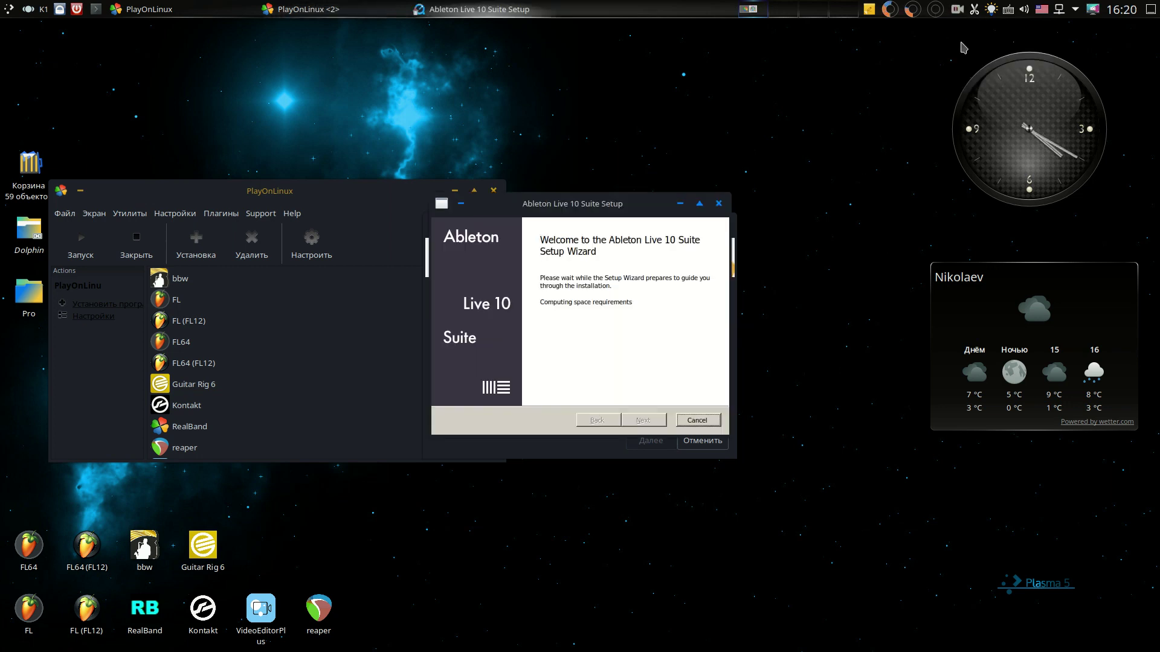
pyautogui.click(958, 12)
pyautogui.click(965, 44)
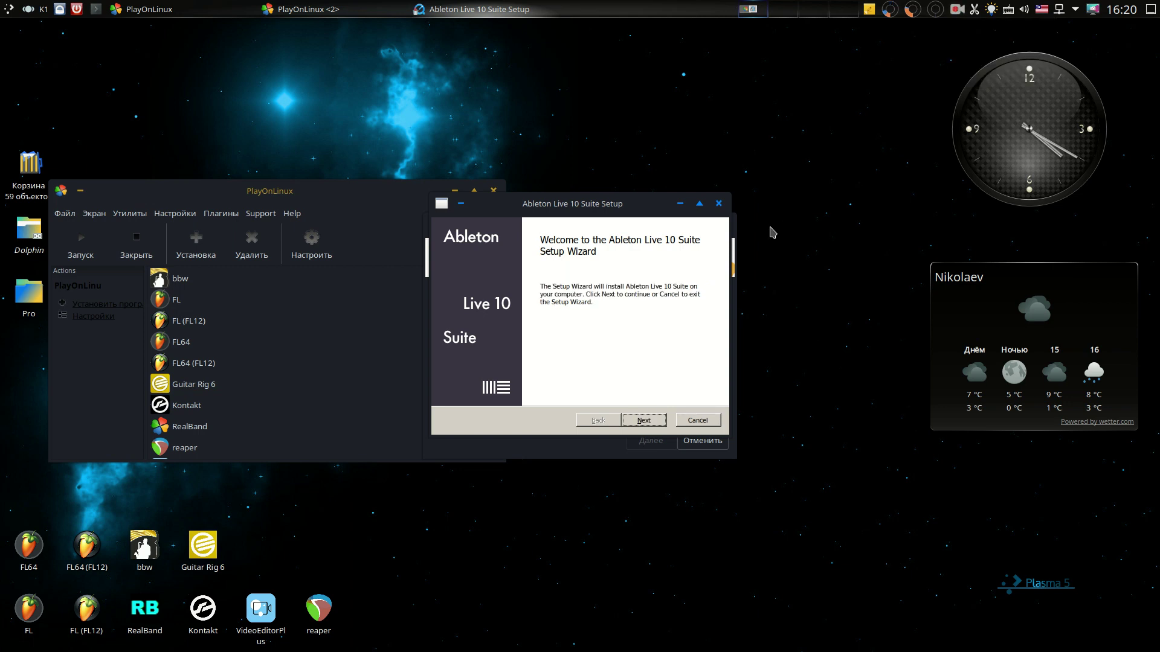
# Step: Accept the license agreement and install Ableton Live 10 Suite to the default destination folder
pyautogui.click(645, 421)
pyautogui.click(490, 392)
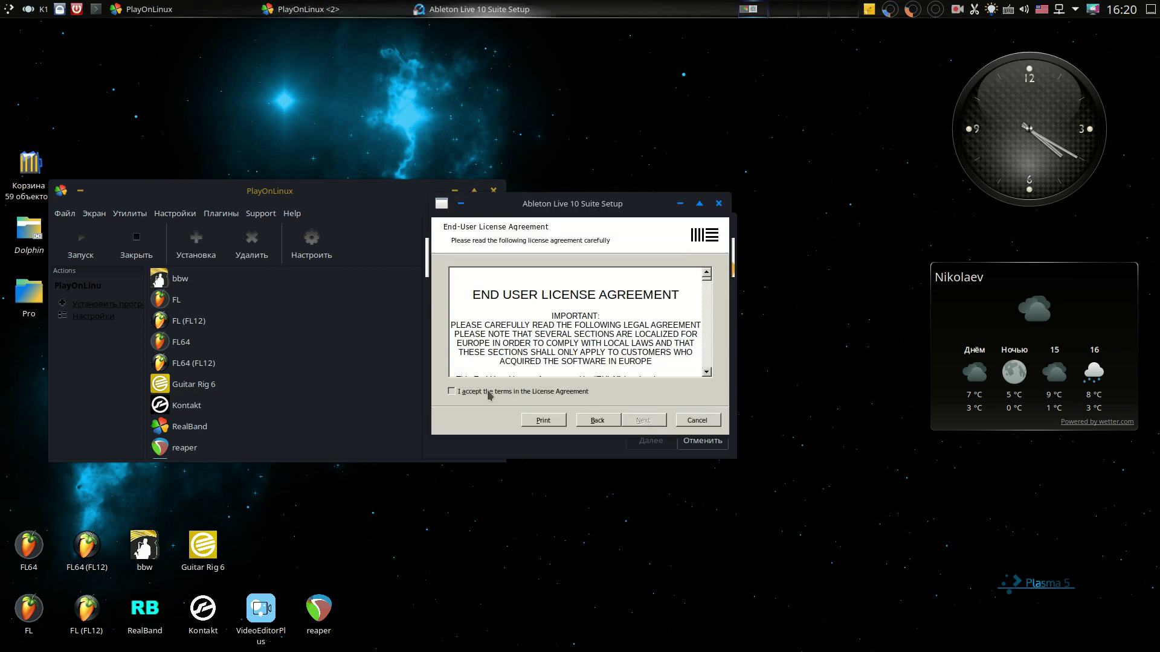
pyautogui.click(649, 426)
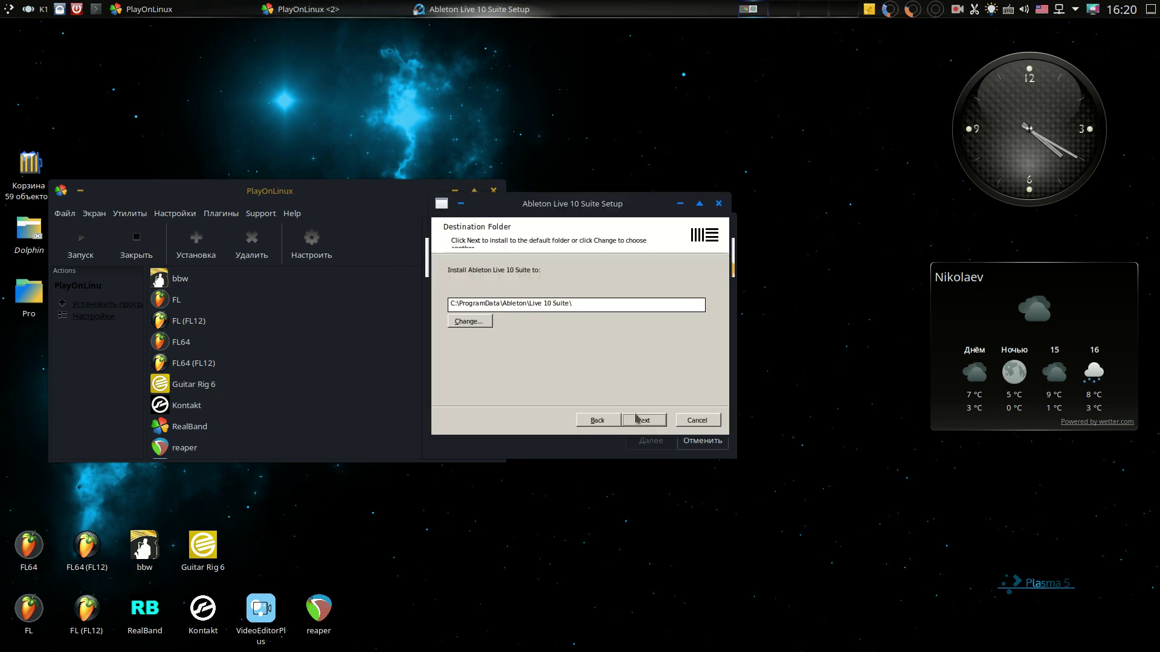
pyautogui.click(644, 421)
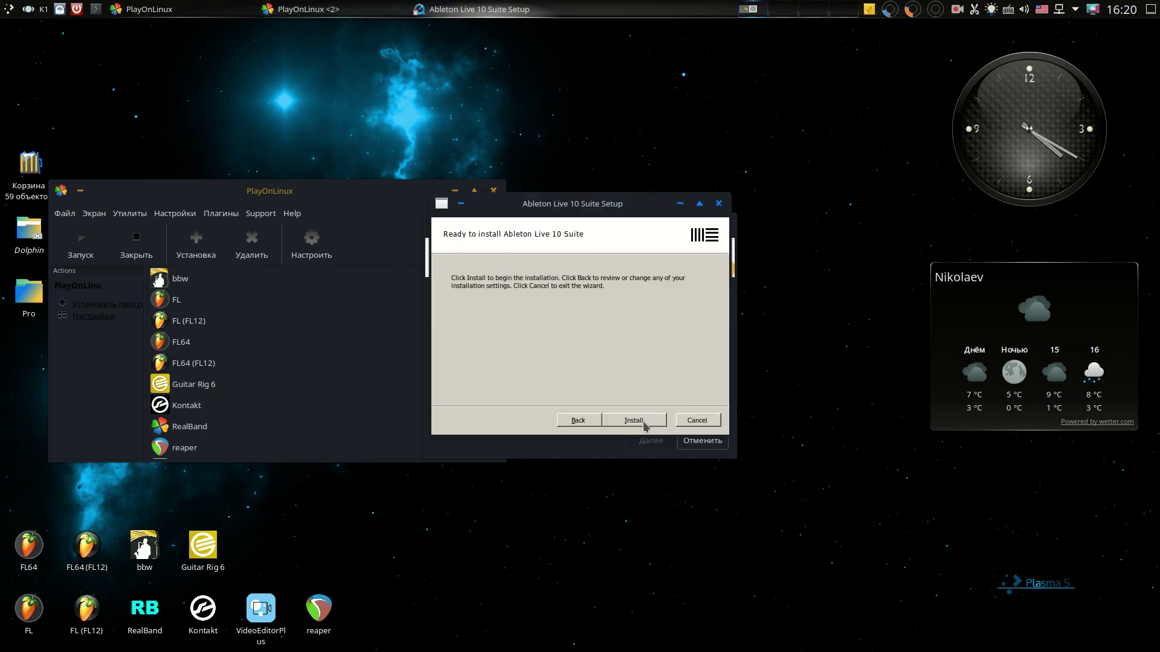
pyautogui.click(643, 424)
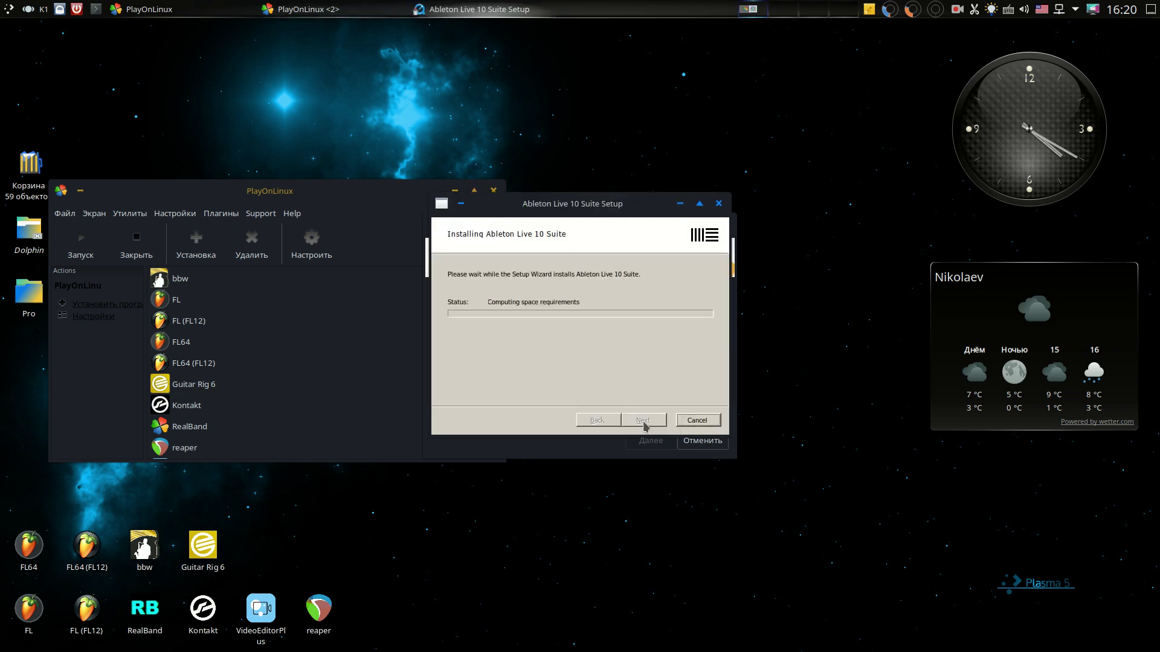
pyautogui.rightClick(957, 12)
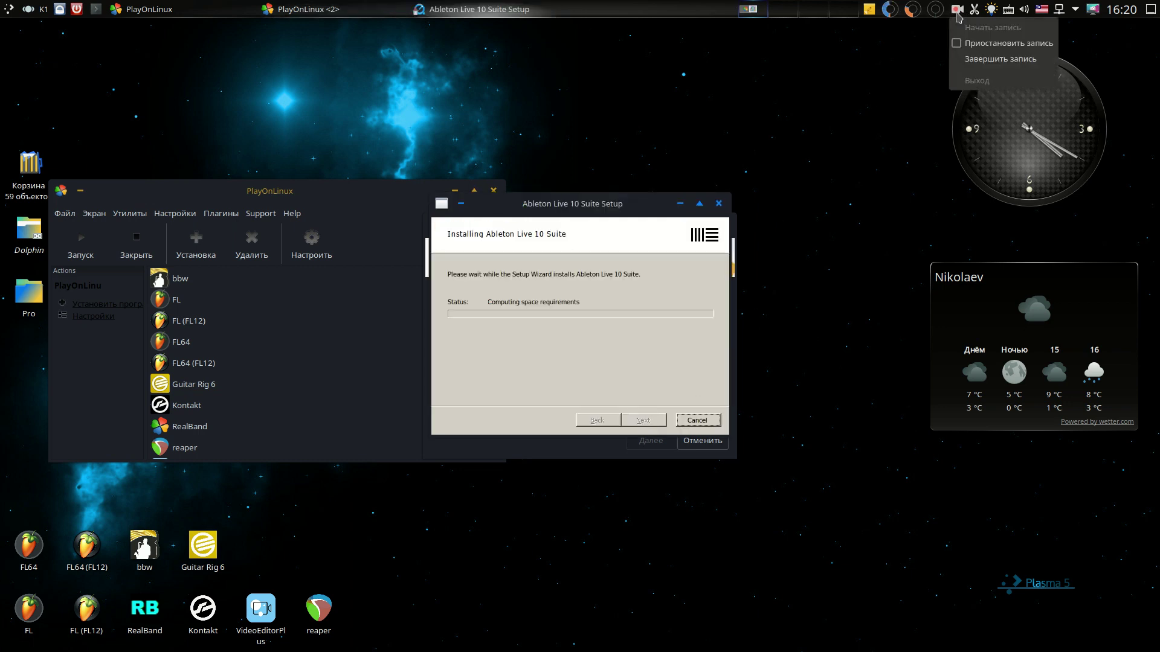
pyautogui.click(961, 45)
pyautogui.rightClick(959, 15)
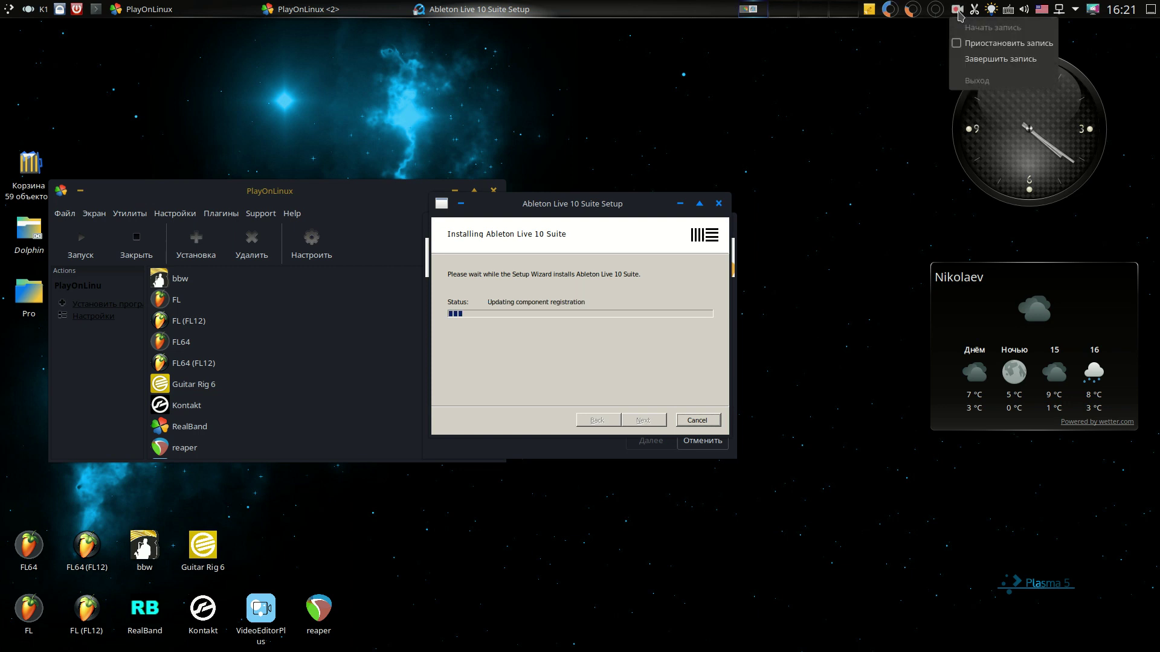
pyautogui.click(959, 41)
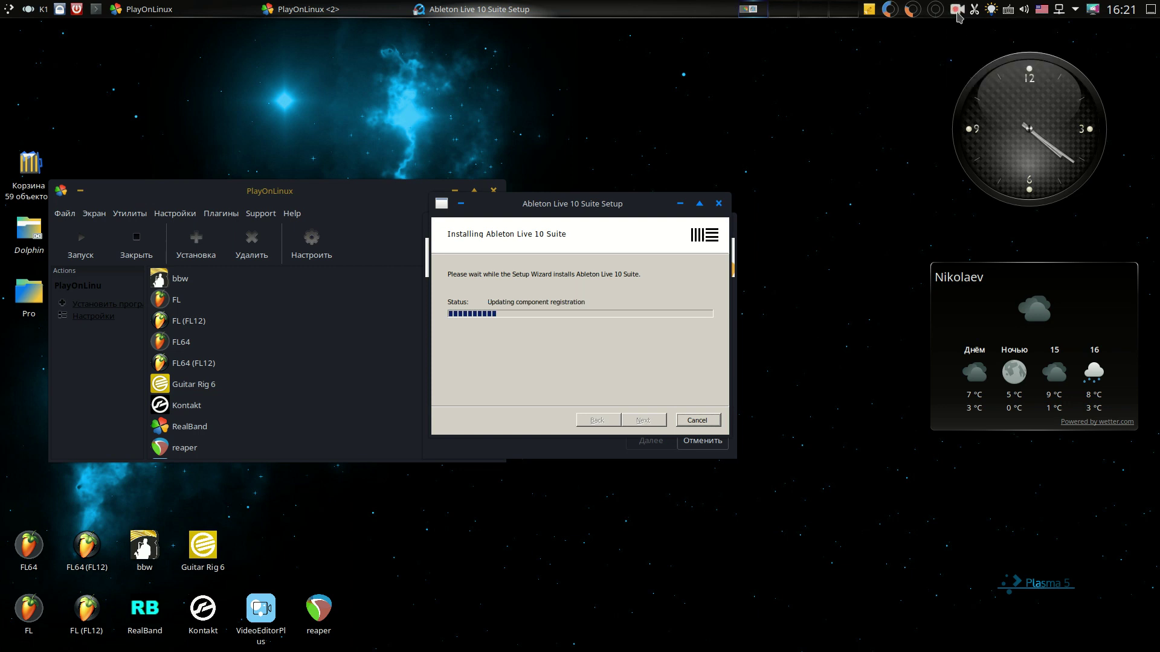
pyautogui.rightClick(957, 13)
pyautogui.click(961, 43)
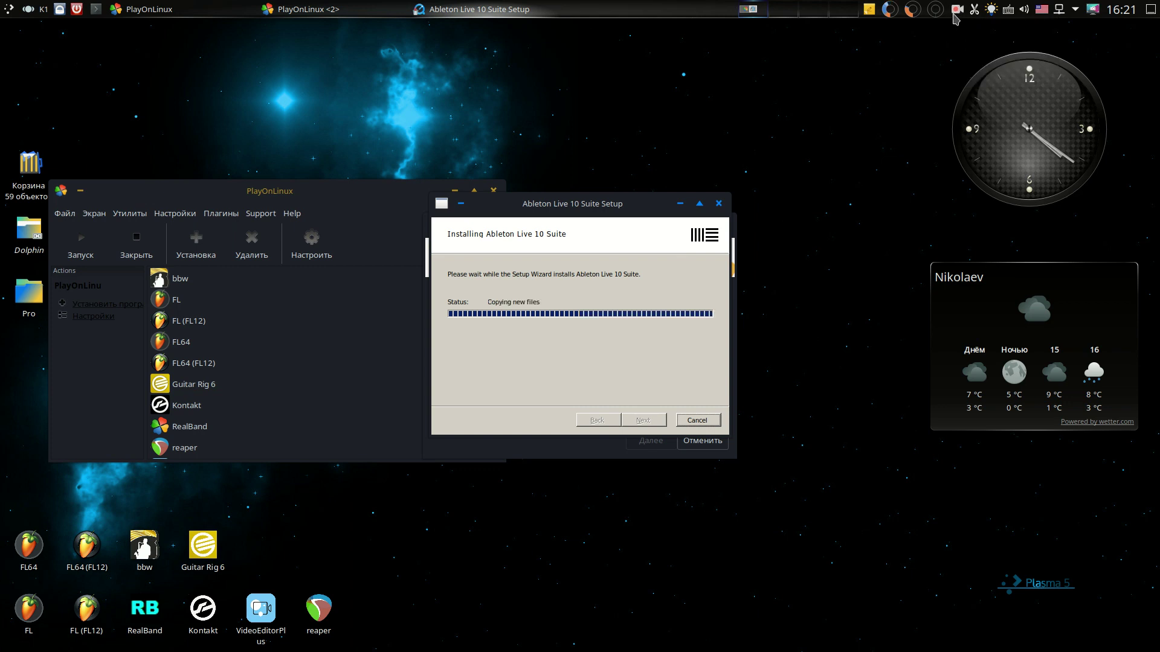
pyautogui.rightClick(957, 13)
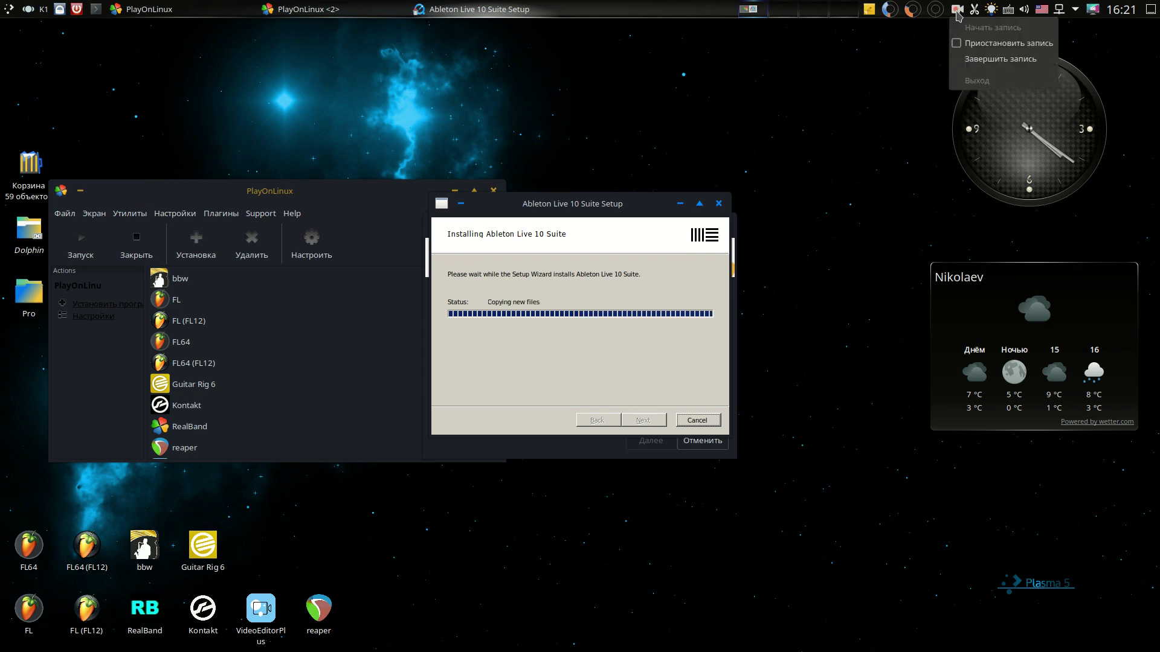
pyautogui.click(961, 44)
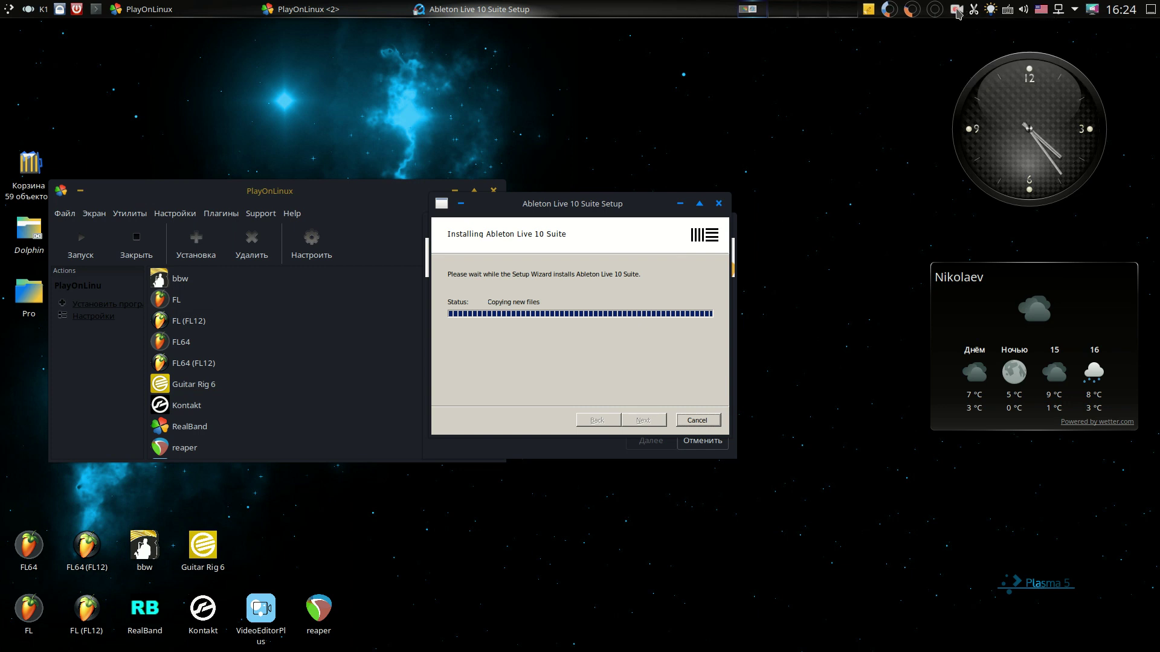
pyautogui.rightClick(958, 13)
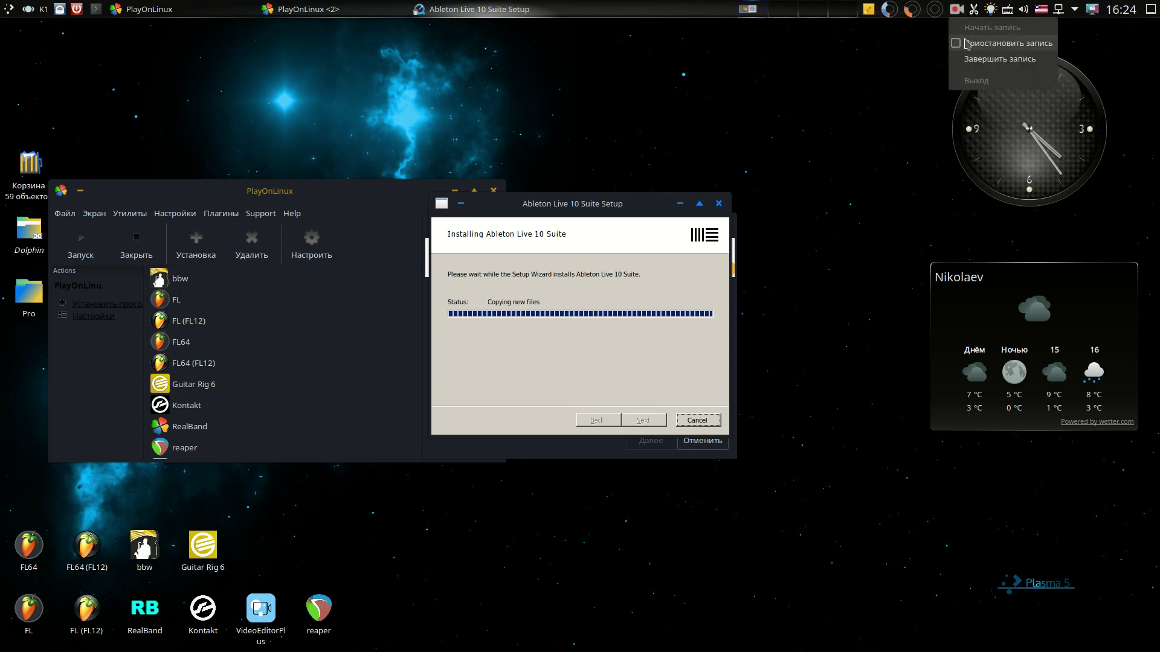
pyautogui.click(961, 44)
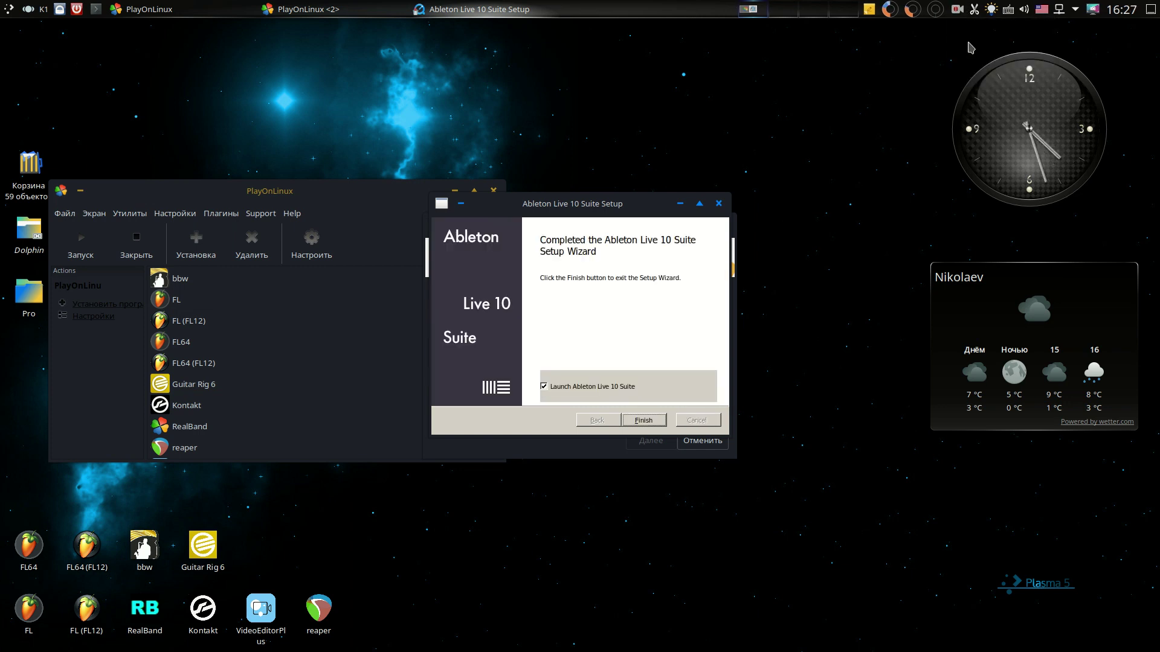
# Step: Turn off launching Ableton Live 10 Suite and finish the setup wizard
pyautogui.click(544, 387)
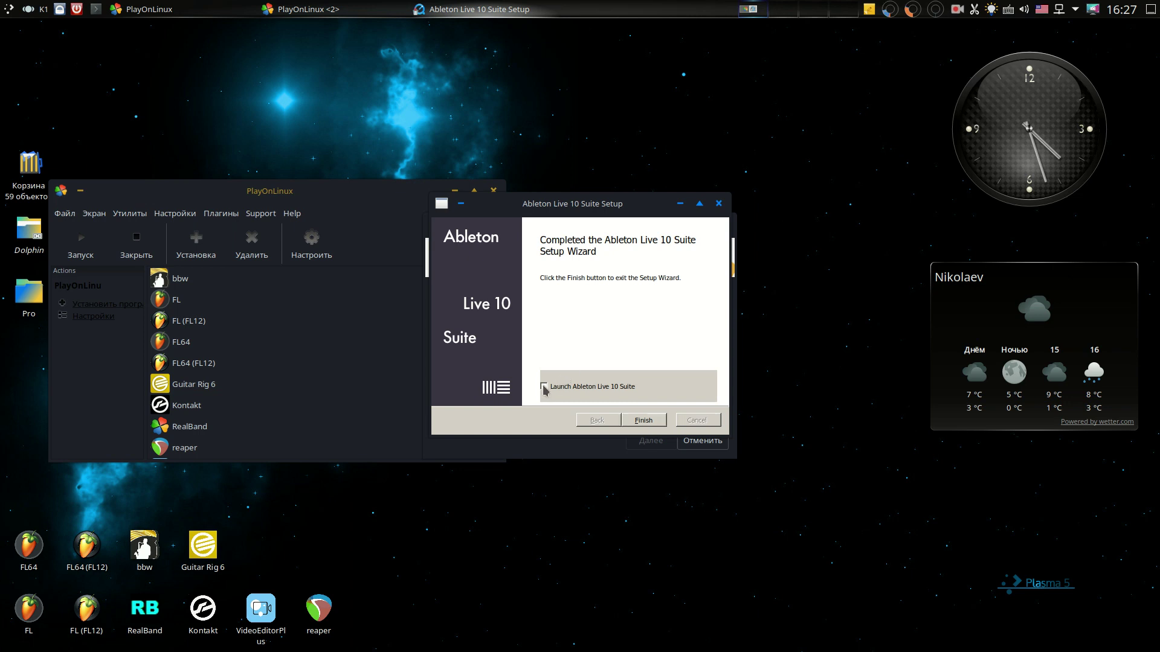
pyautogui.click(643, 421)
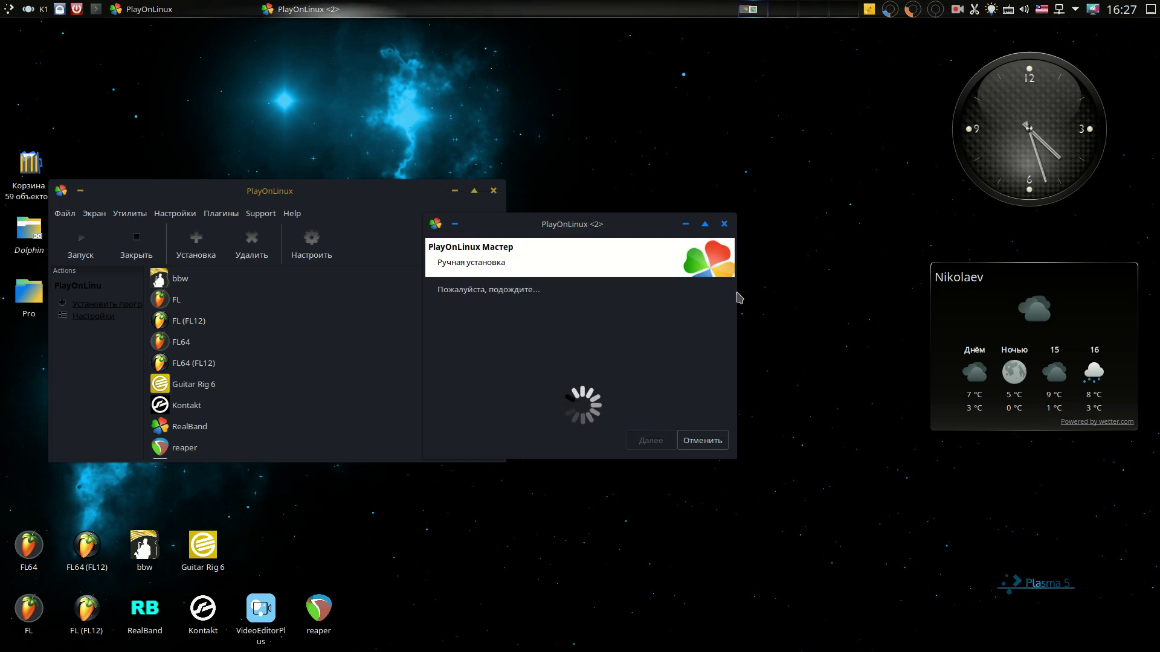
pyautogui.rightClick(957, 9)
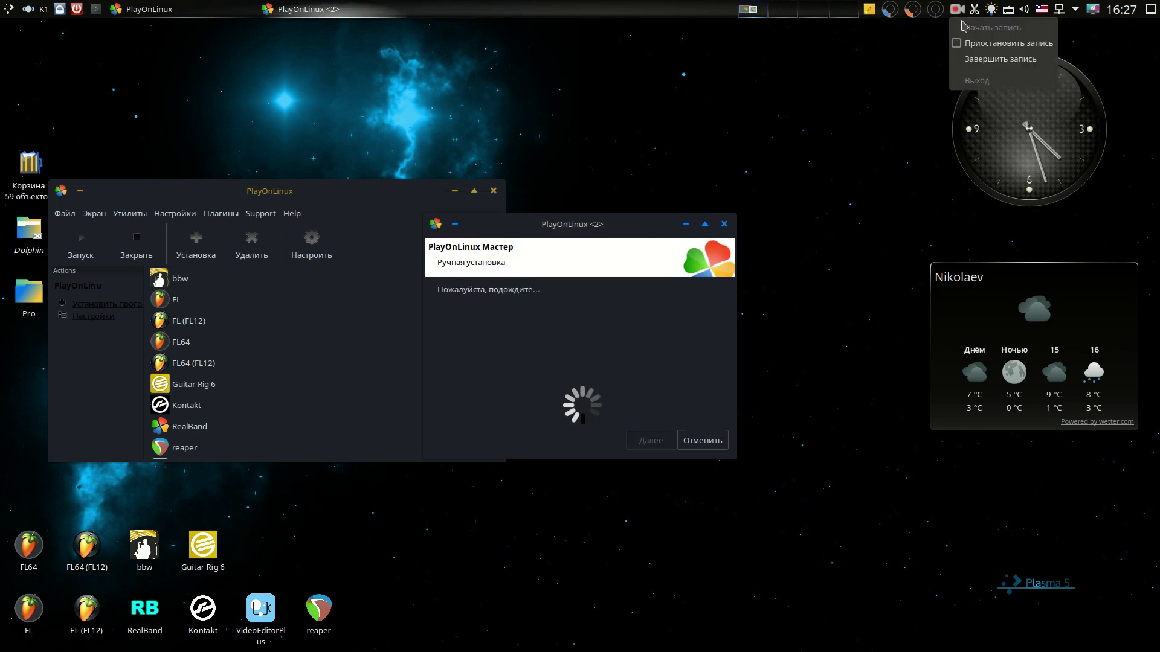
pyautogui.click(968, 44)
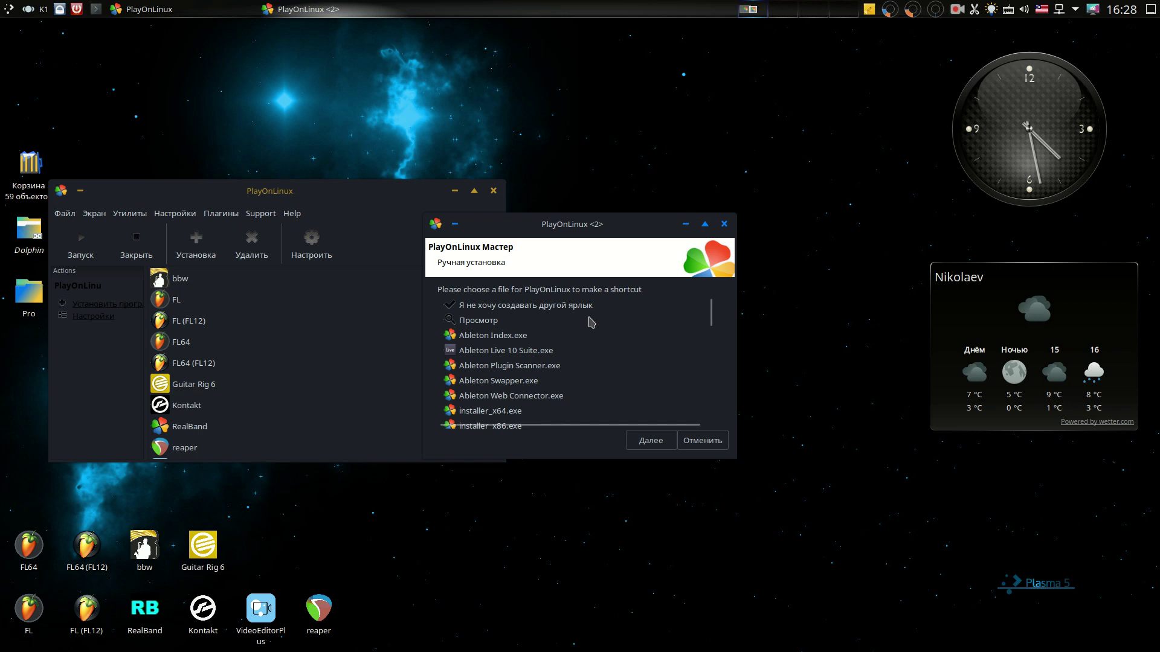
# Step: Create a shortcut for Ableton Live 10 Suite.exe with the name Ableton Live 10 Suite
pyautogui.click(499, 354)
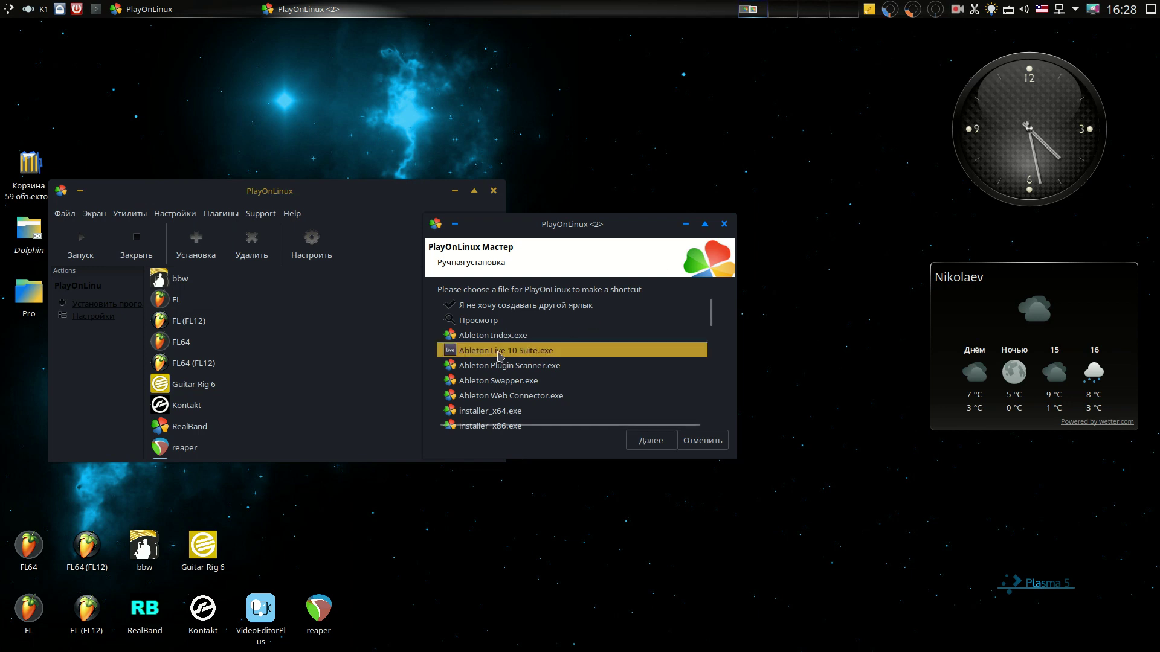
pyautogui.click(642, 444)
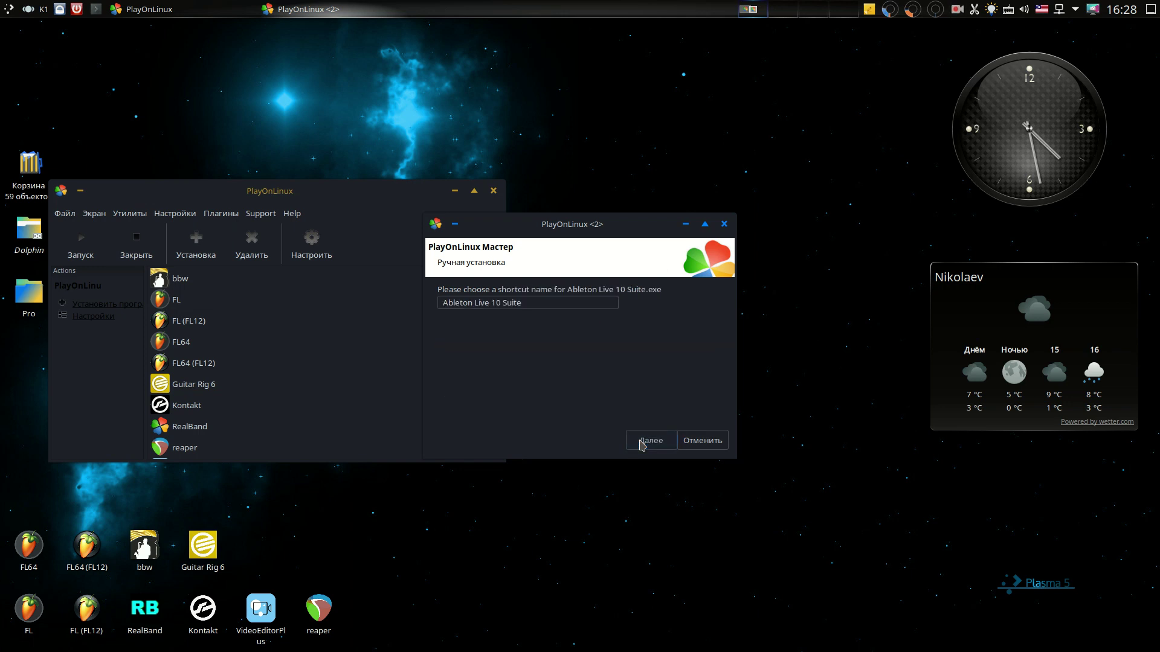
pyautogui.click(641, 444)
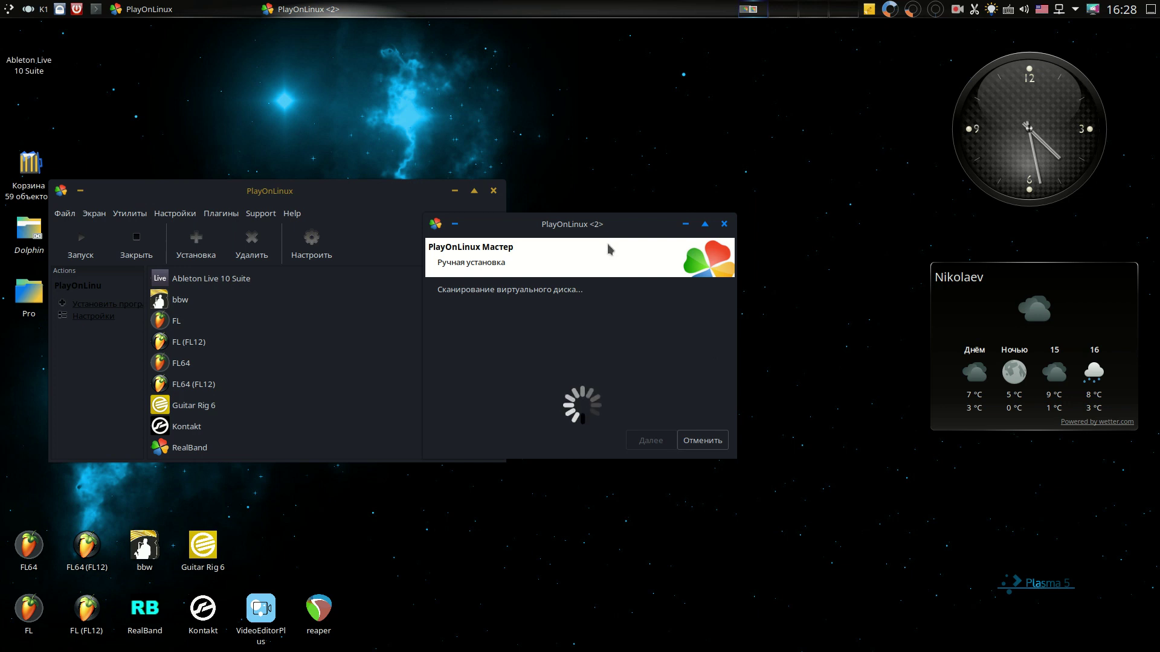
# Step: Close the installation wizard and move the Ableton Live 10 Suite desktop shortcut beside Guitar Rig 6
pyautogui.click(723, 226)
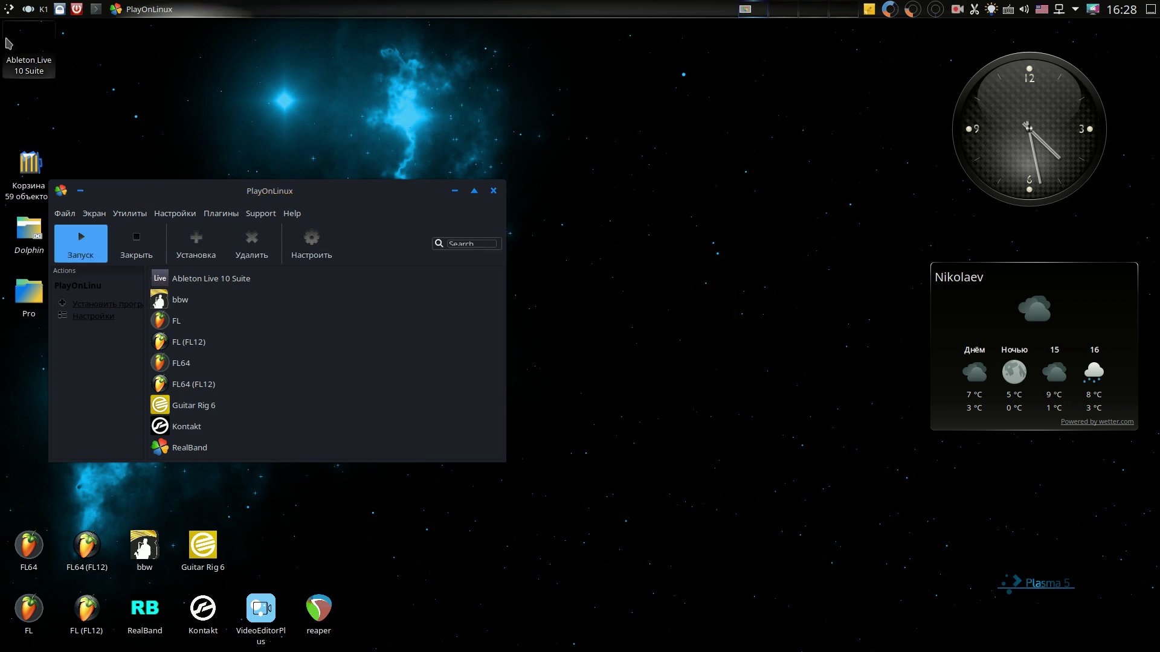
pyautogui.moveTo(19, 47); pyautogui.dragTo(271, 557)
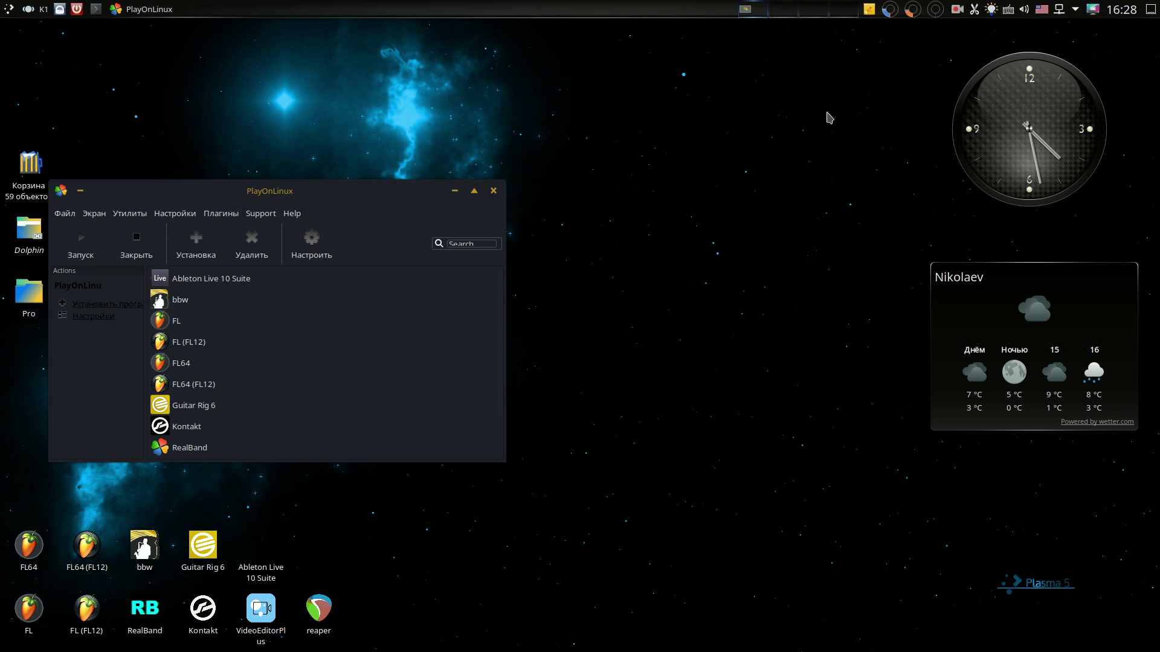
pyautogui.click(957, 9)
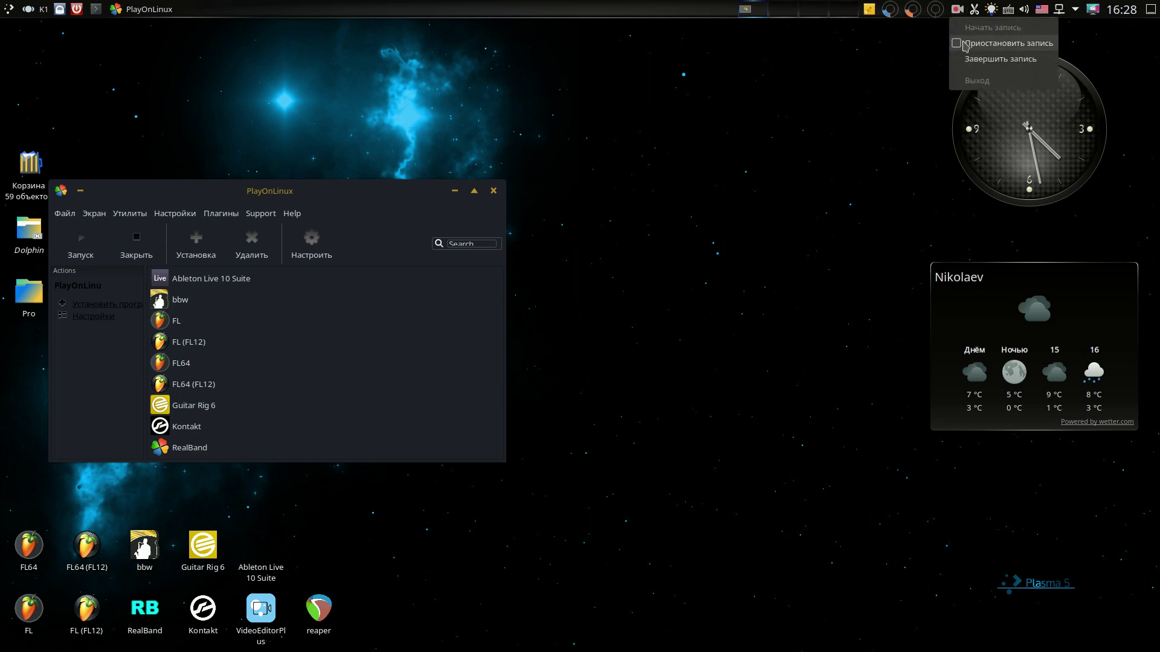
pyautogui.click(963, 39)
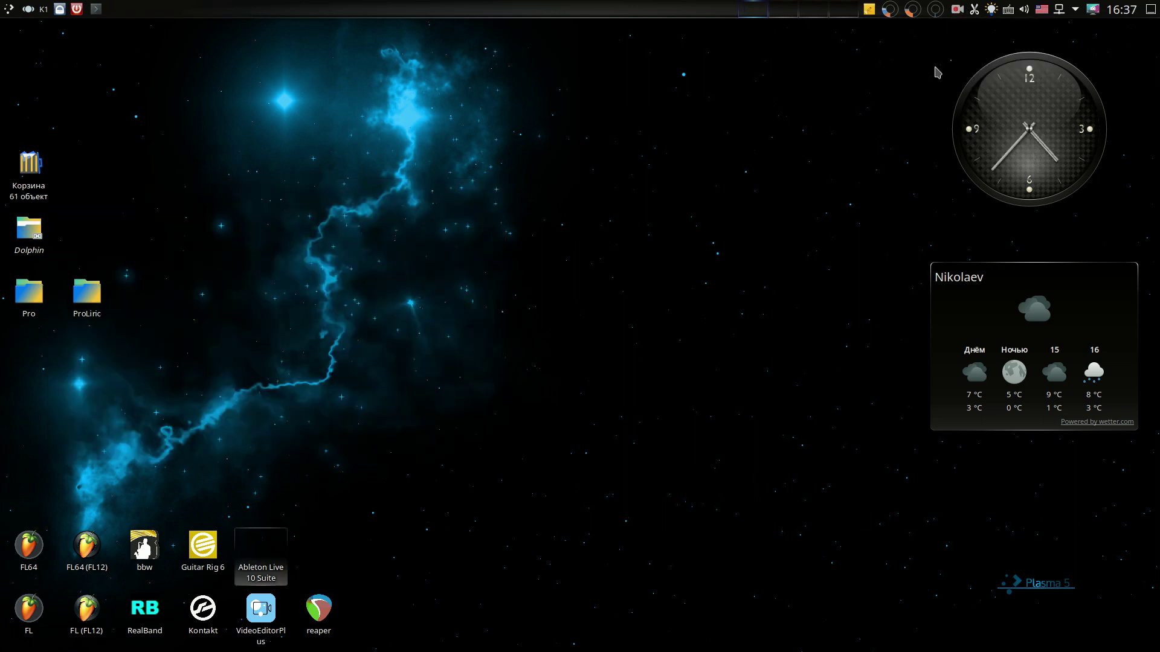
# Step: Launch Ableton Live 10 Suite from its desktop shortcut
pyautogui.doubleClick(279, 555)
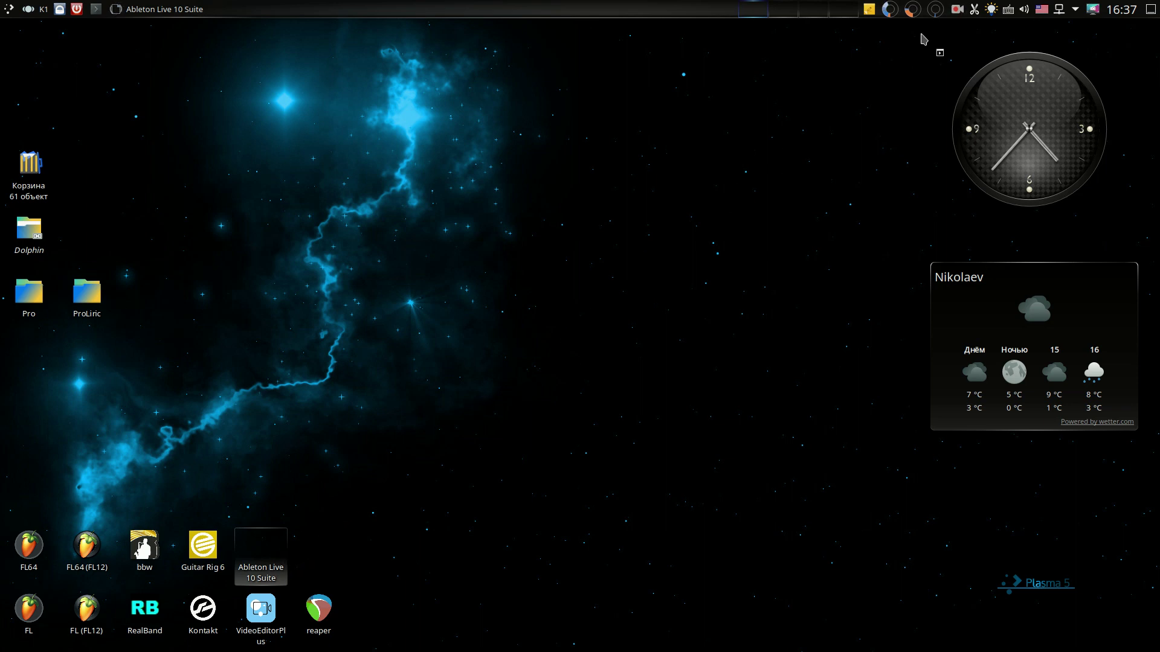
pyautogui.click(956, 9)
pyautogui.click(961, 41)
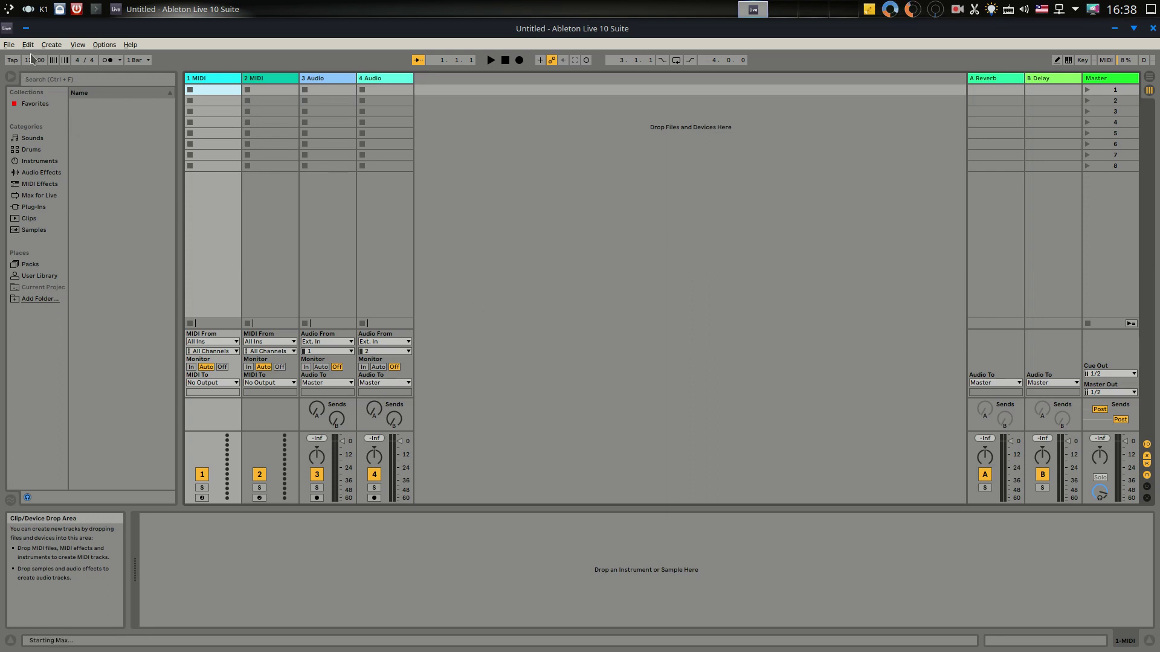
# Step: Browse the Strings presets among the Sounds and preview the first listed preset and Off World Strings.adg
pyautogui.click(33, 139)
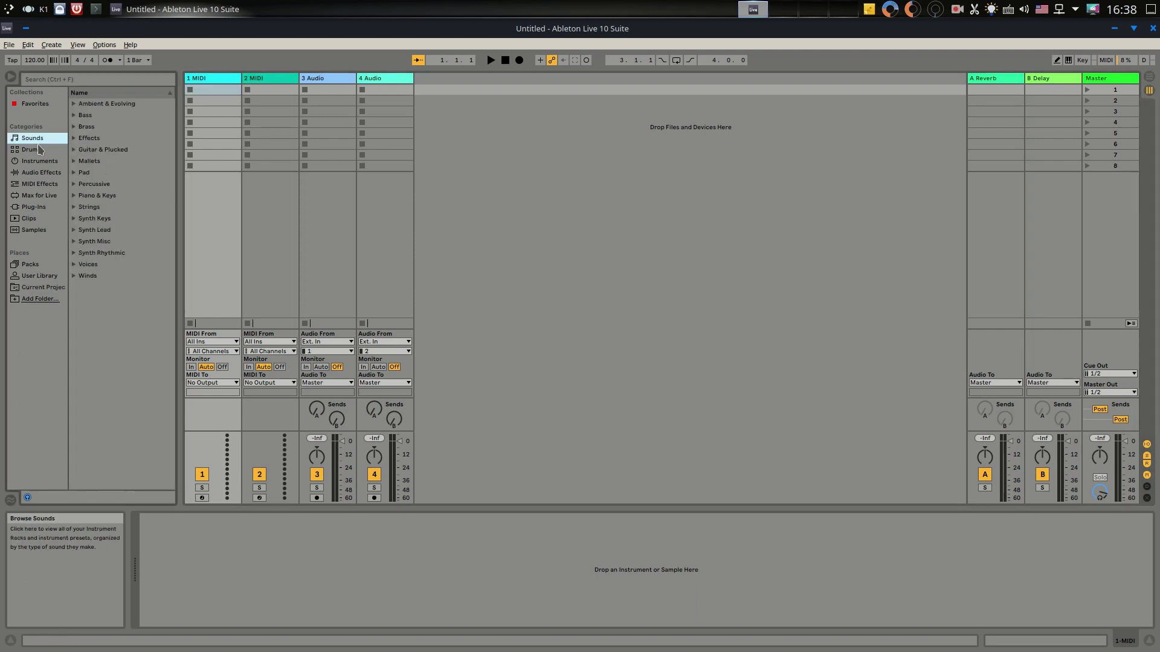
pyautogui.click(78, 207)
pyautogui.click(101, 221)
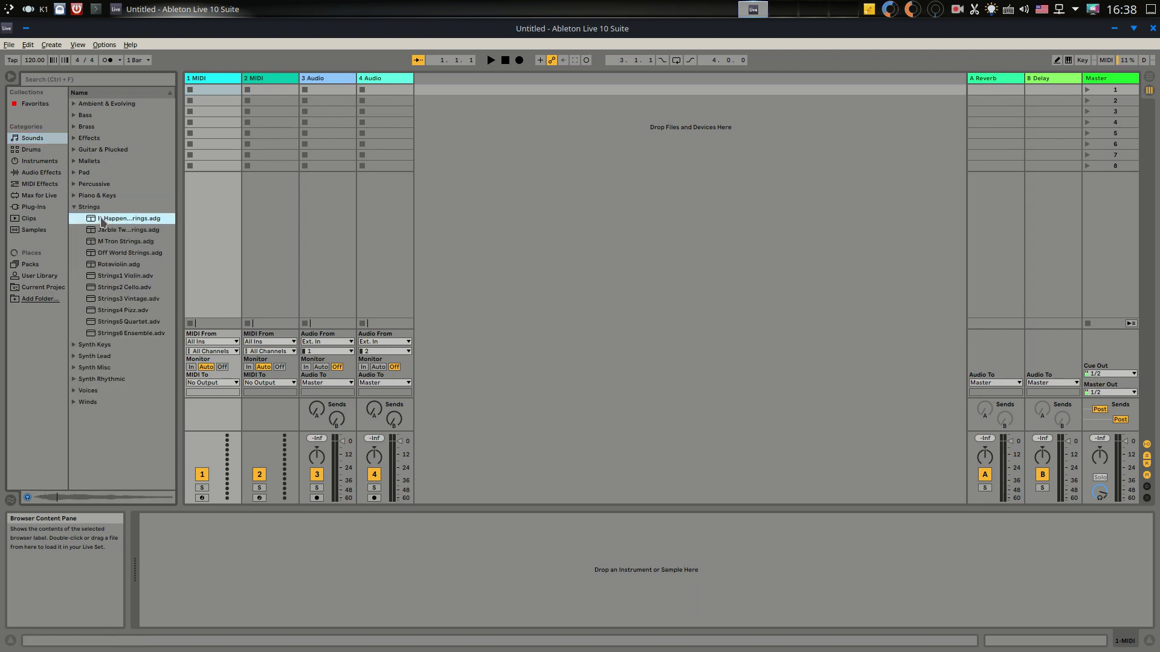
pyautogui.click(110, 254)
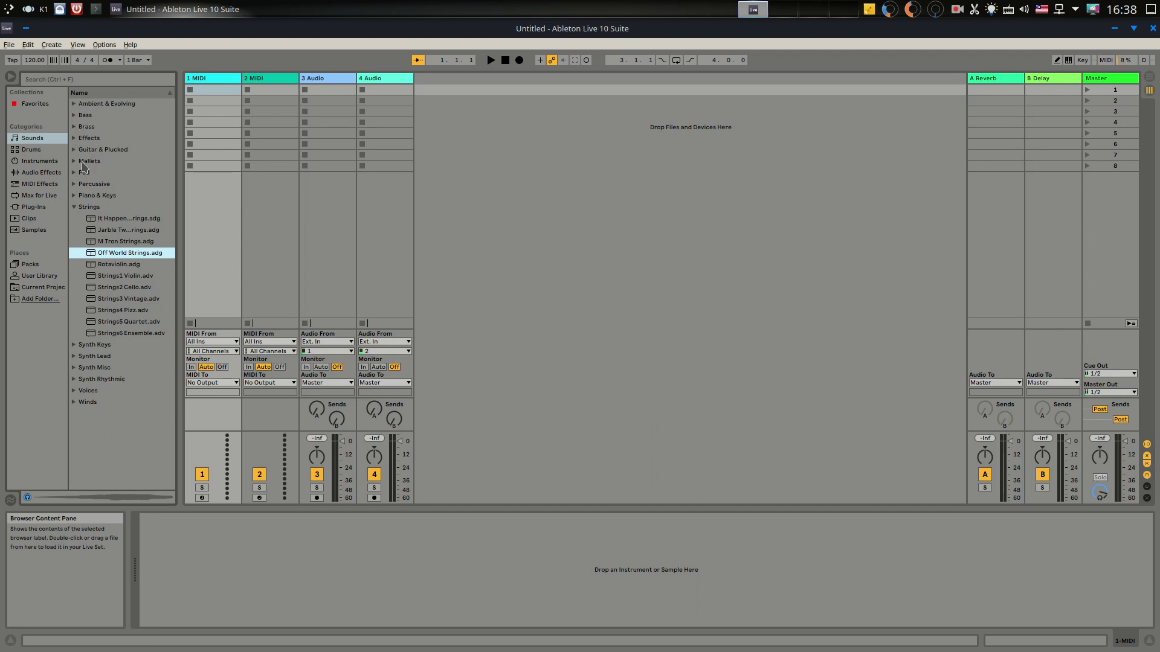
pyautogui.click(73, 207)
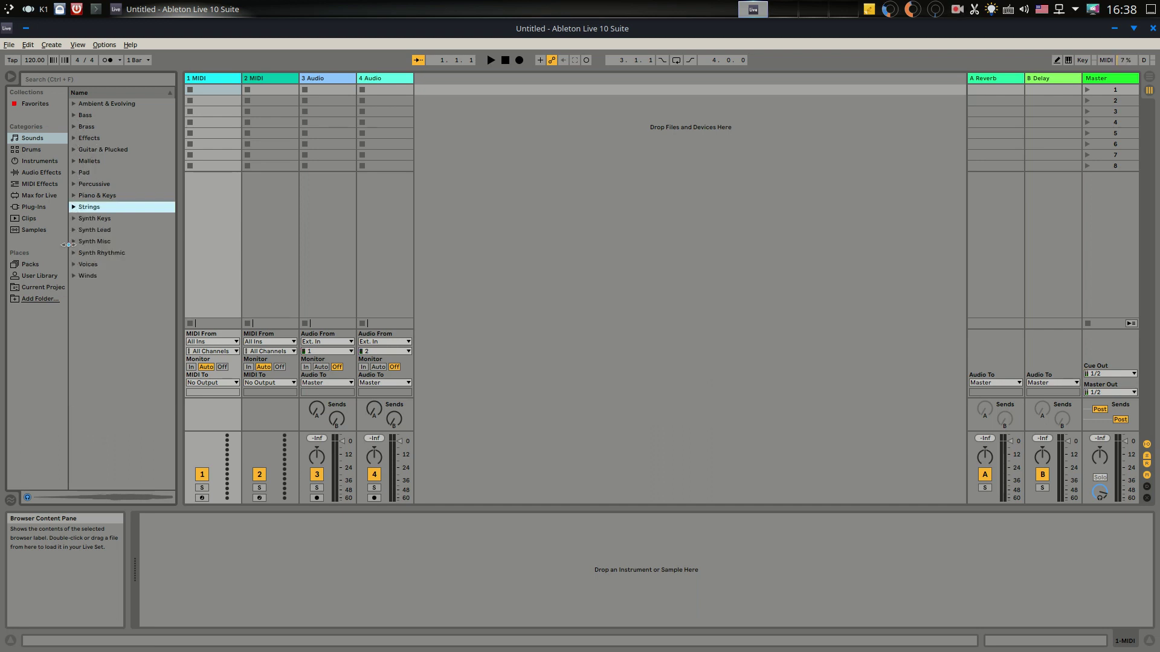
# Step: Preview the Sths3 preset among the Pad sounds and Brutal Quad Saw.adv among the Brass sounds
pyautogui.click(74, 173)
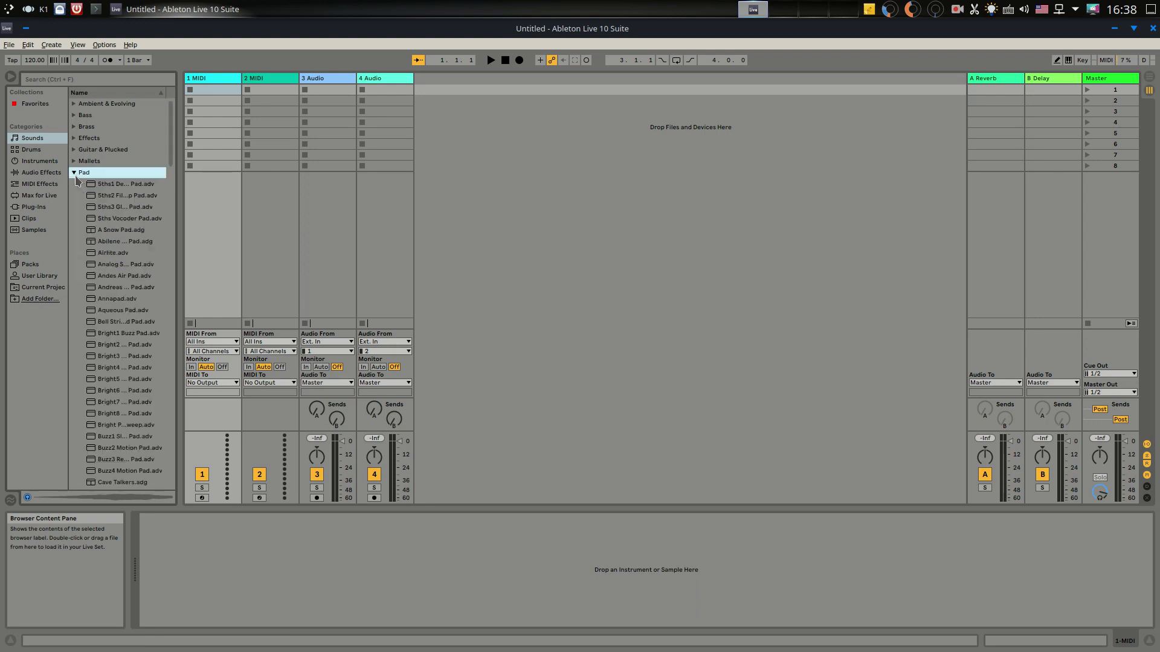
pyautogui.click(91, 207)
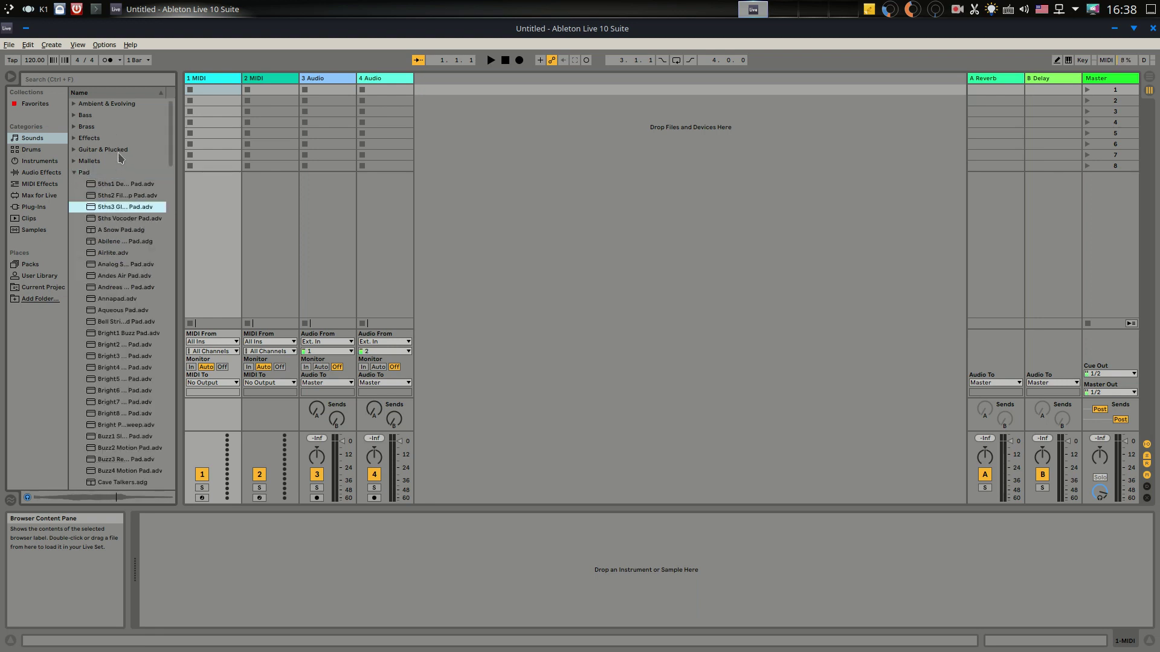
pyautogui.click(74, 126)
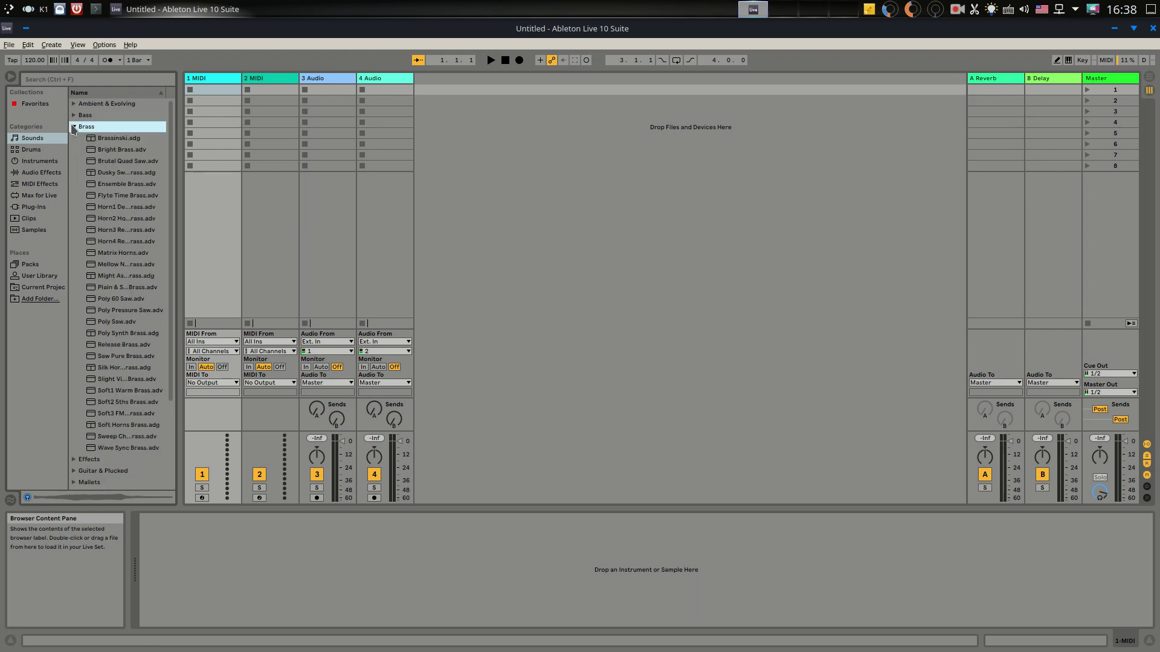
pyautogui.click(100, 162)
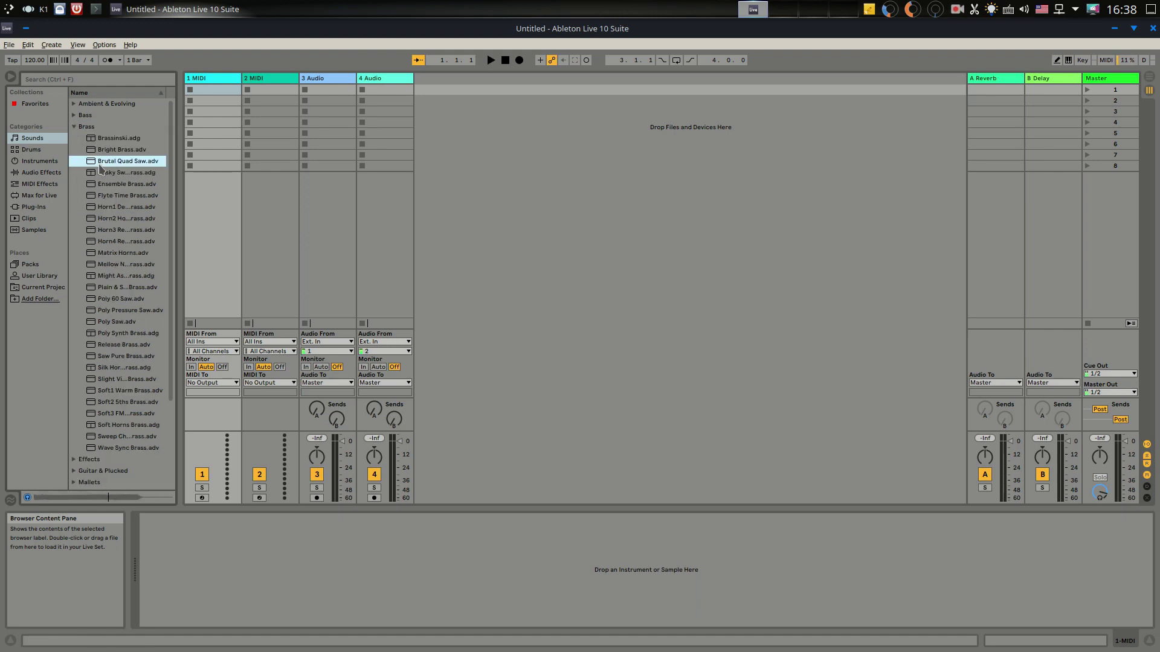
# Step: Browse the Drums category and preview Alert Kit.adg and Formaggio 1 Kit.adg
pyautogui.click(32, 149)
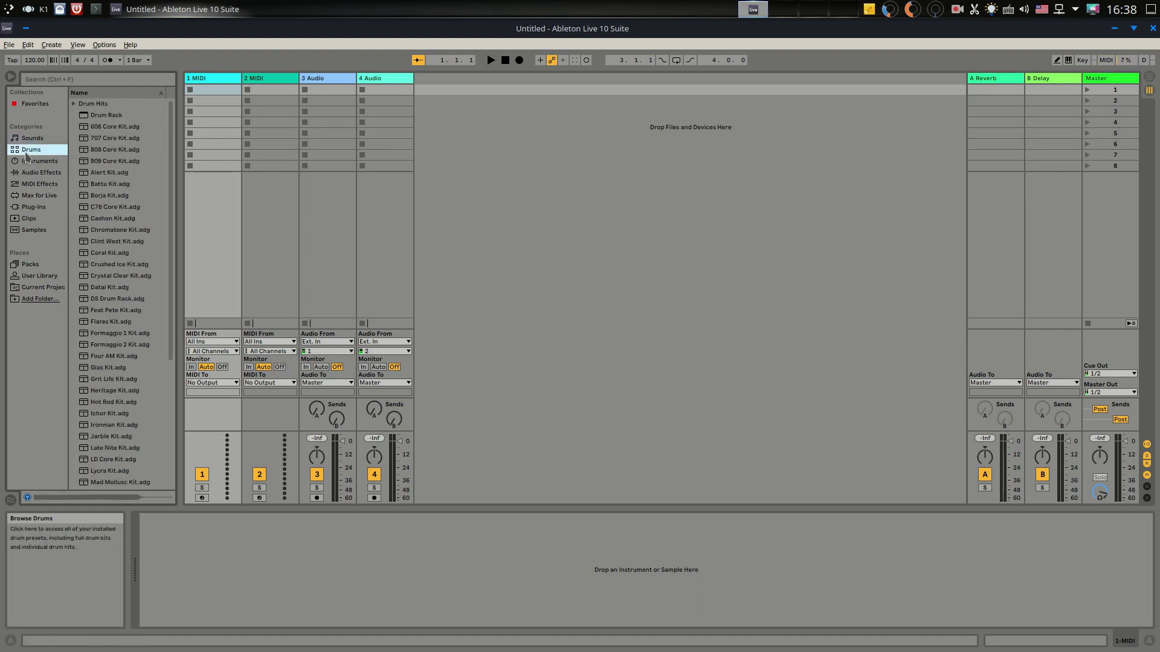
pyautogui.click(77, 174)
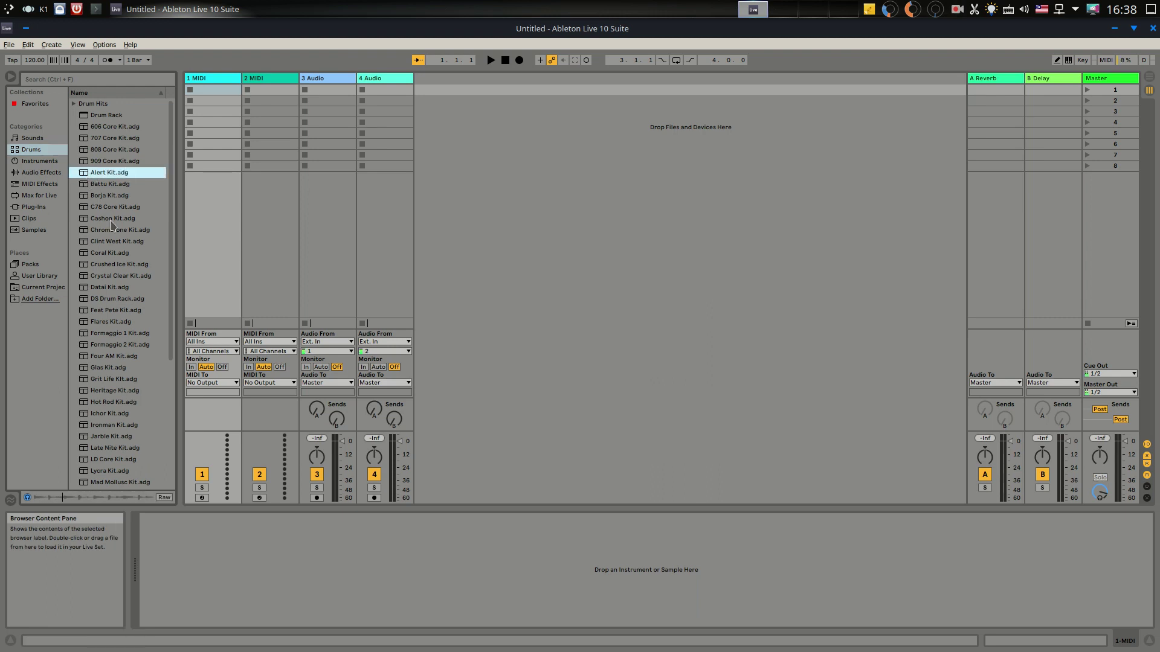
pyautogui.click(119, 334)
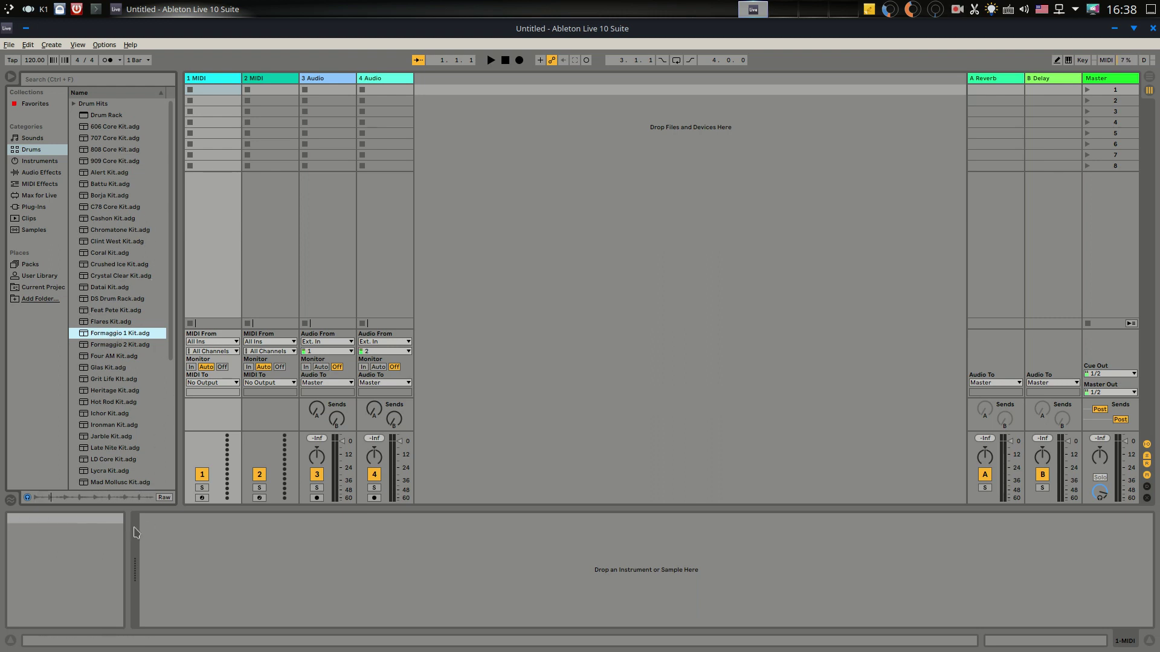
# Step: Browse the built-in Instruments and examine the contents of Wavetable and Impulse
pyautogui.click(23, 162)
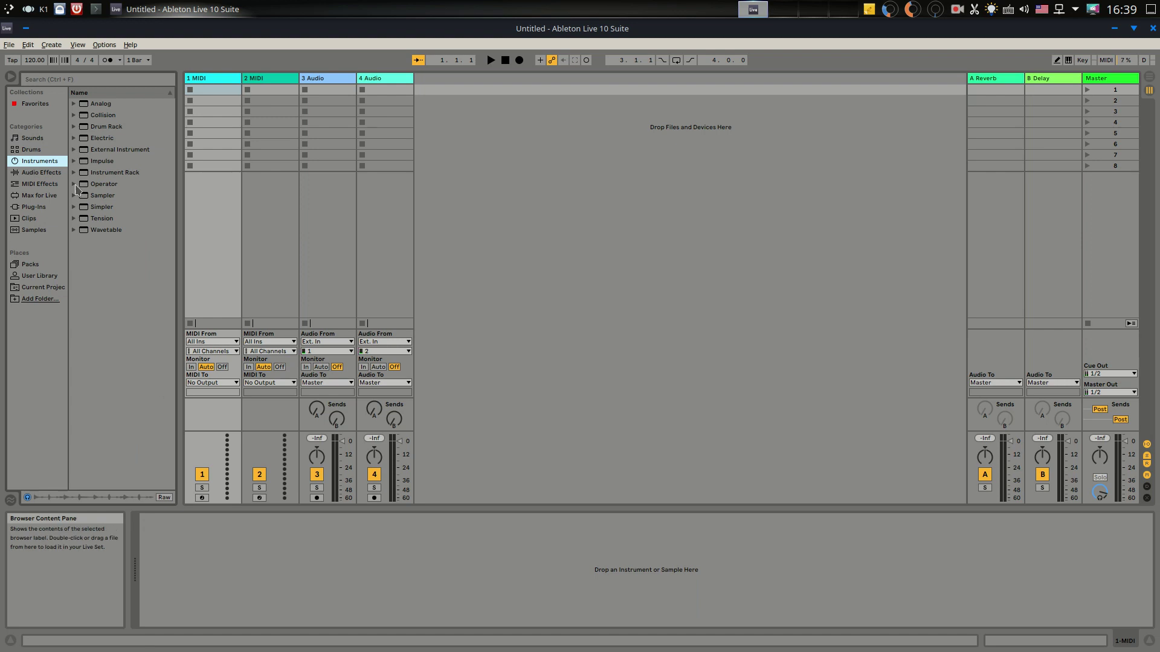
pyautogui.click(74, 231)
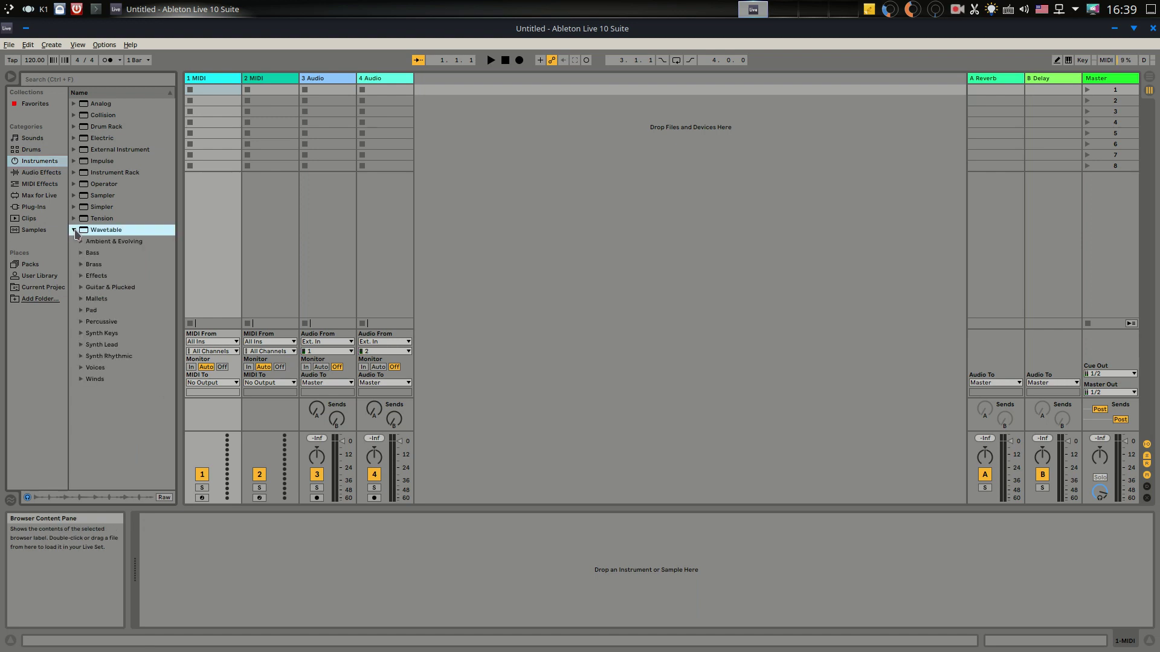
pyautogui.click(74, 162)
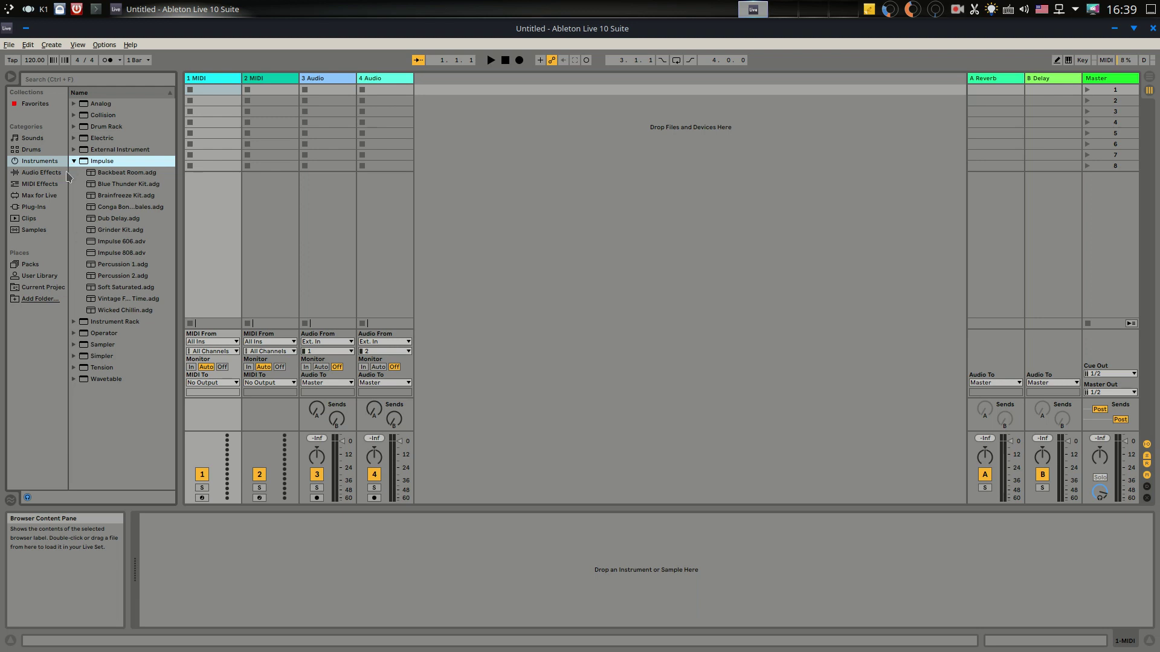
pyautogui.click(957, 10)
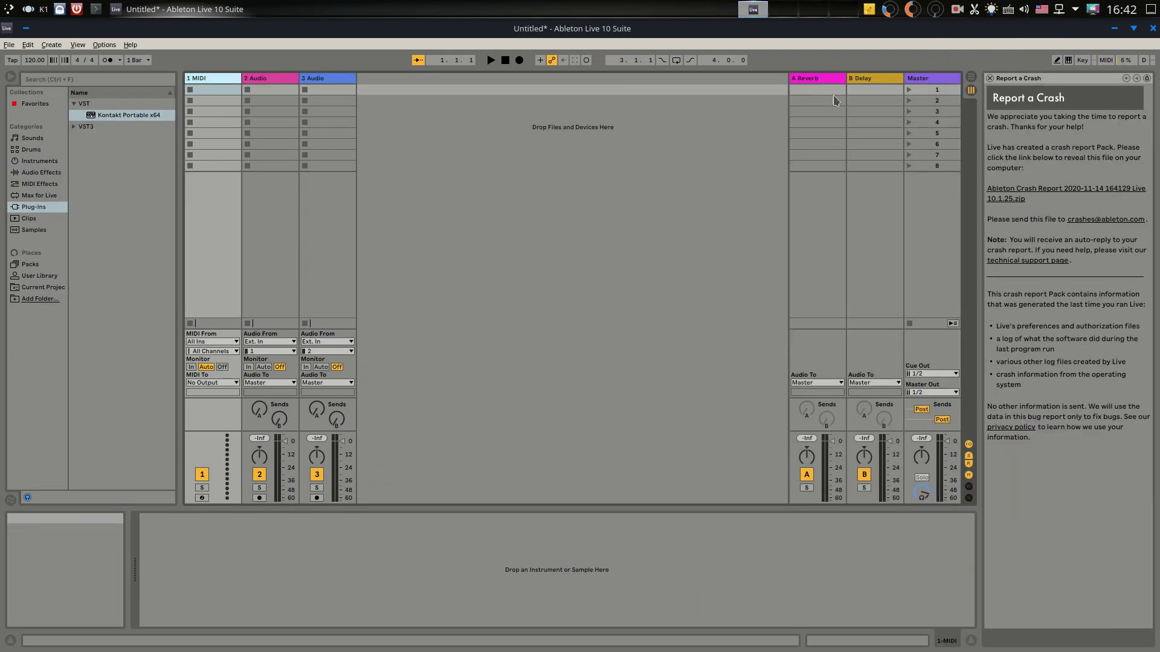
# Step: Load the Kontakt Portable x64 VST plug-in onto the 1 MIDI track
pyautogui.click(23, 196)
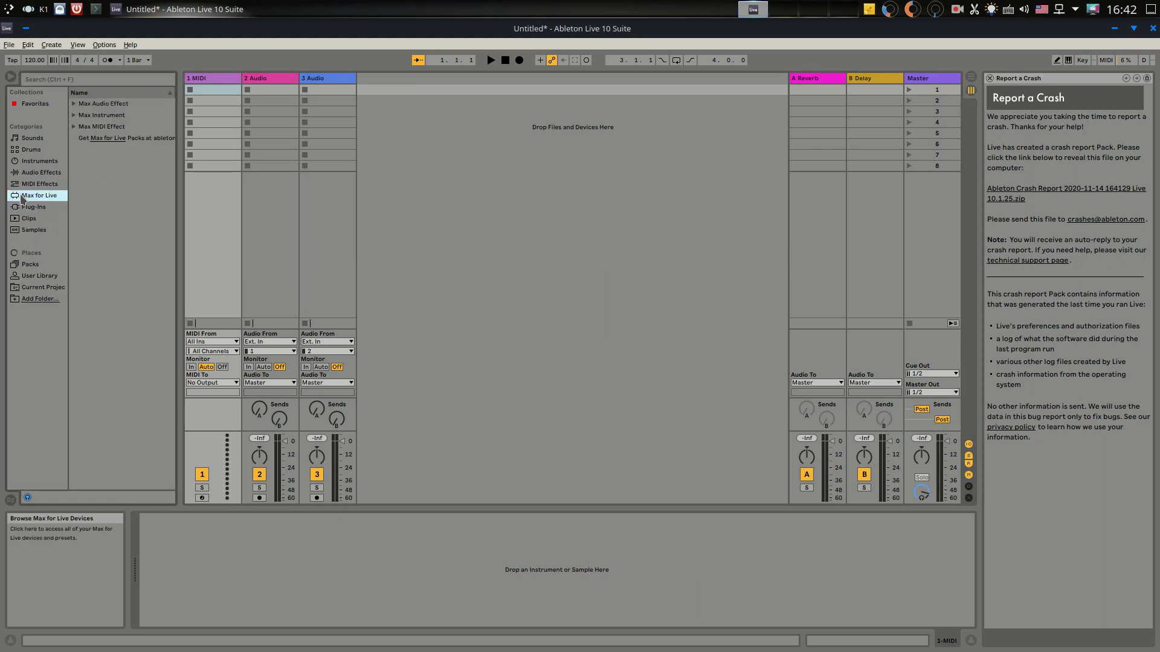
pyautogui.click(27, 208)
pyautogui.moveTo(97, 116); pyautogui.dragTo(211, 92)
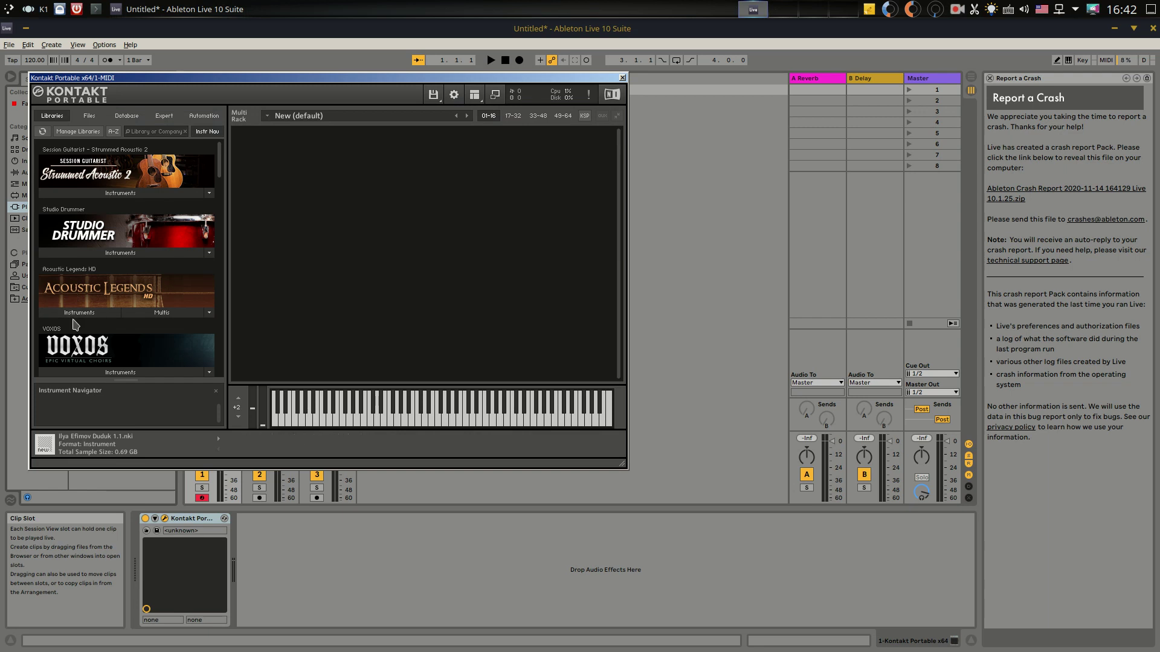
# Step: Load Martin D35 Finger Delay.nki from the Acoustic Legends HD library's Steel String Finger Picked instruments into Kontakt
pyautogui.click(79, 313)
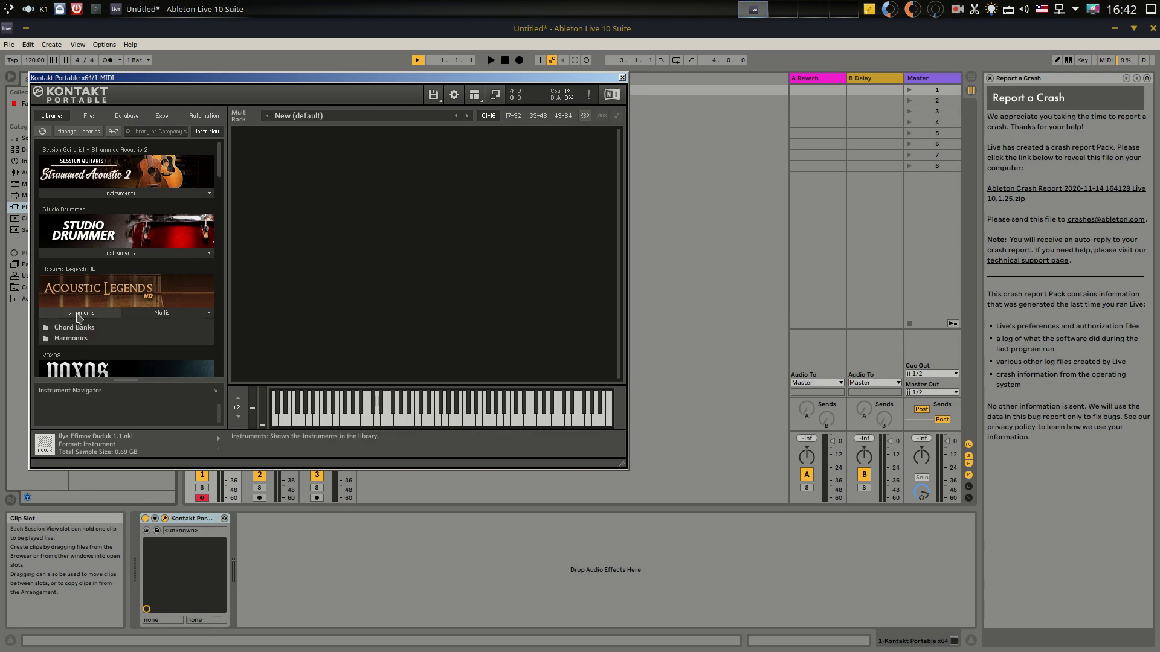
pyautogui.doubleClick(80, 331)
pyautogui.doubleClick(79, 326)
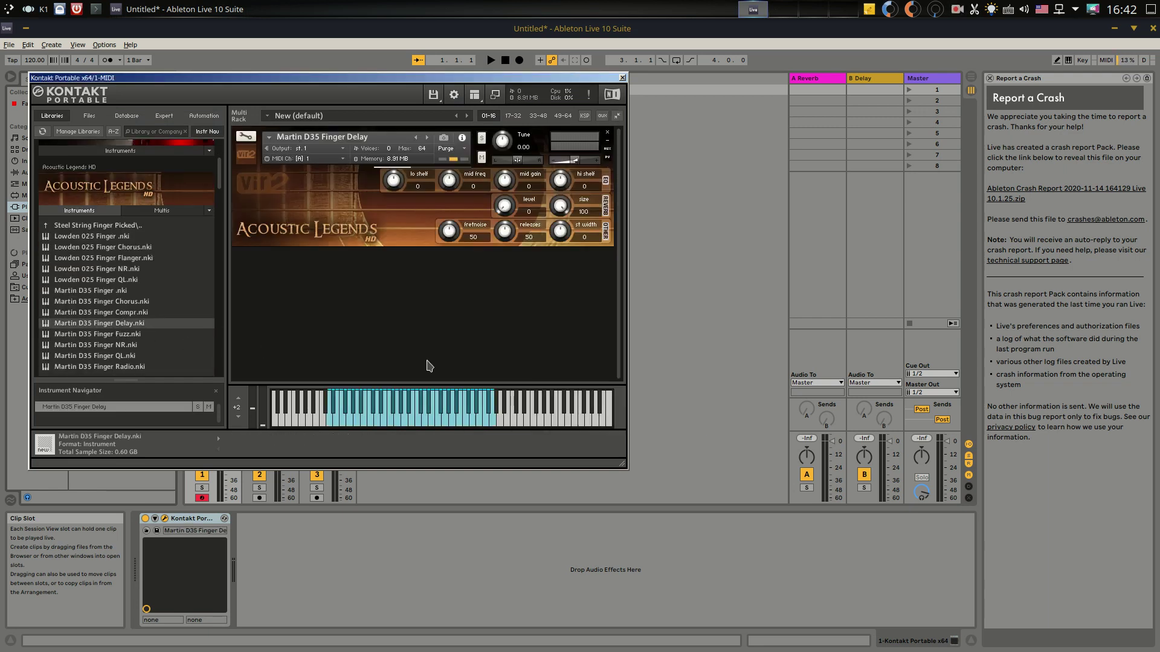
# Step: Test the loaded guitar with two notes on Kontakt's virtual keyboard and close the plug-in window
pyautogui.click(410, 416)
pyautogui.click(393, 417)
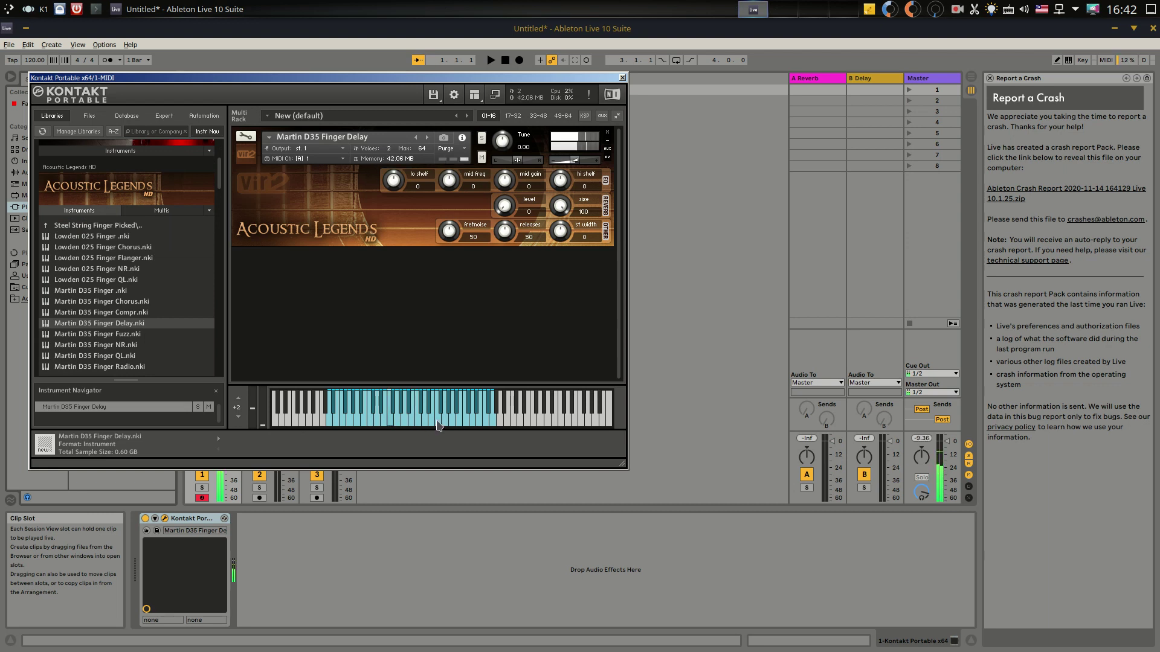
pyautogui.click(622, 78)
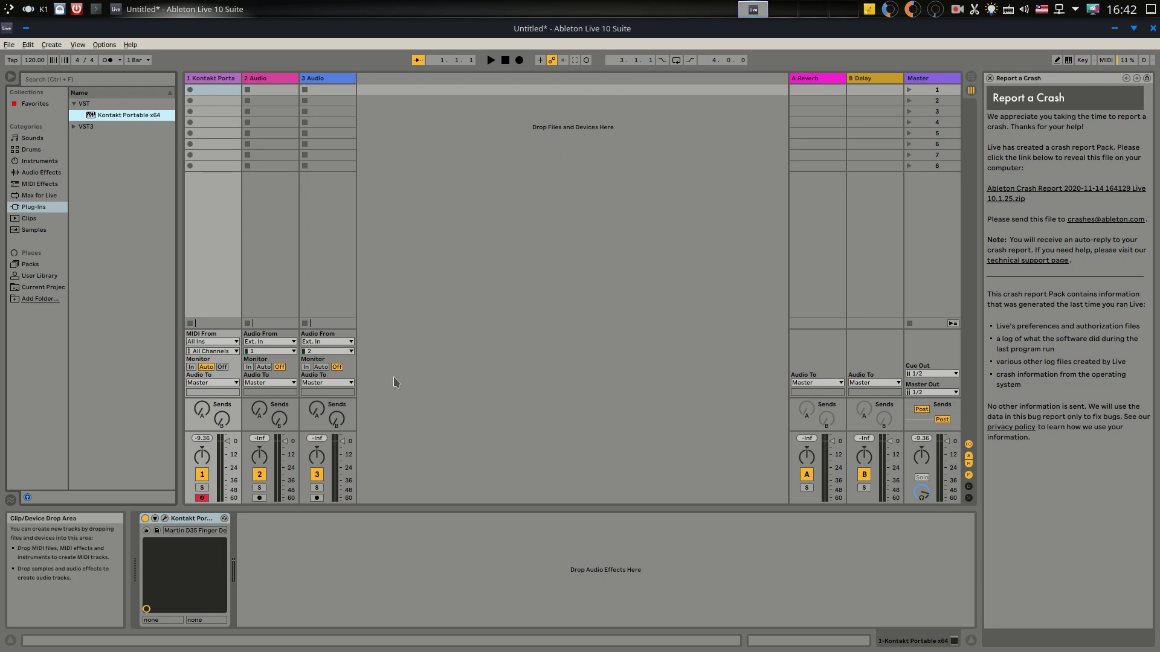
# Step: Add the Acoustic Kick Compressor preset from the Compressor audio effects after Kontakt on the first track
pyautogui.click(30, 176)
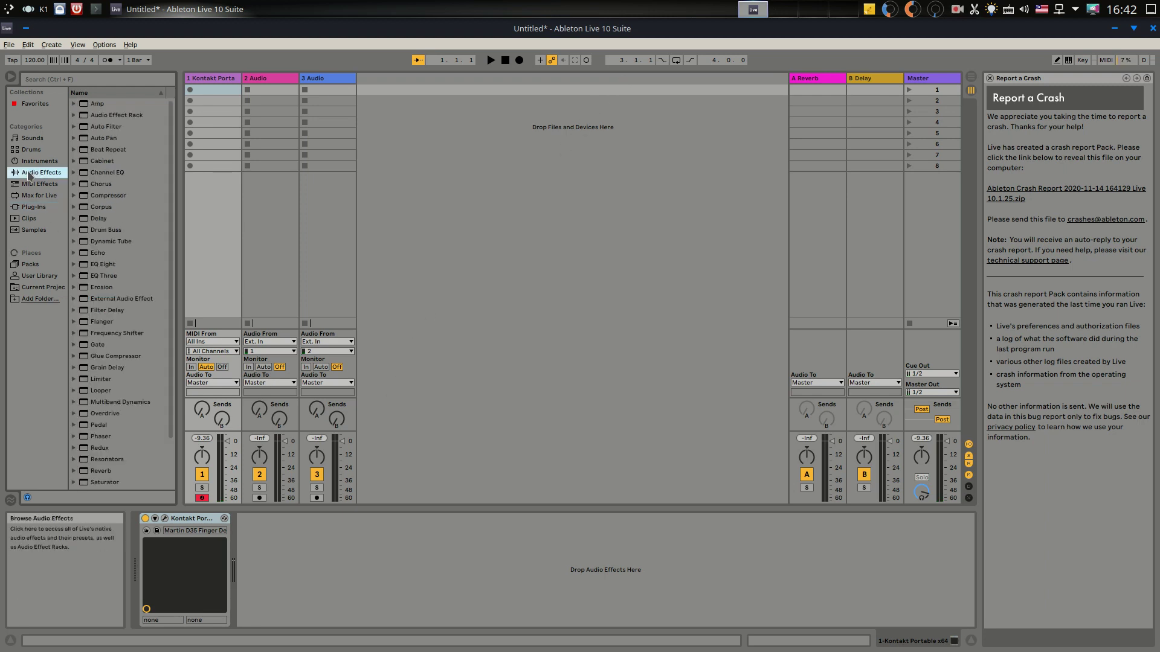
pyautogui.click(92, 195)
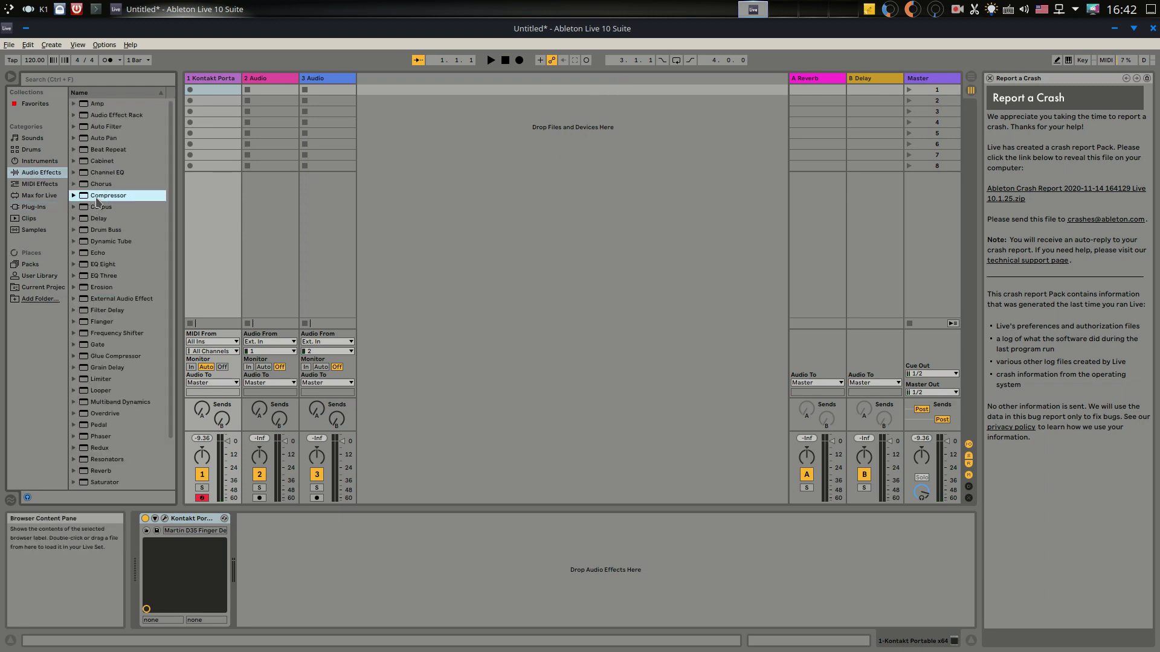
pyautogui.click(75, 196)
pyautogui.moveTo(100, 209); pyautogui.dragTo(197, 201)
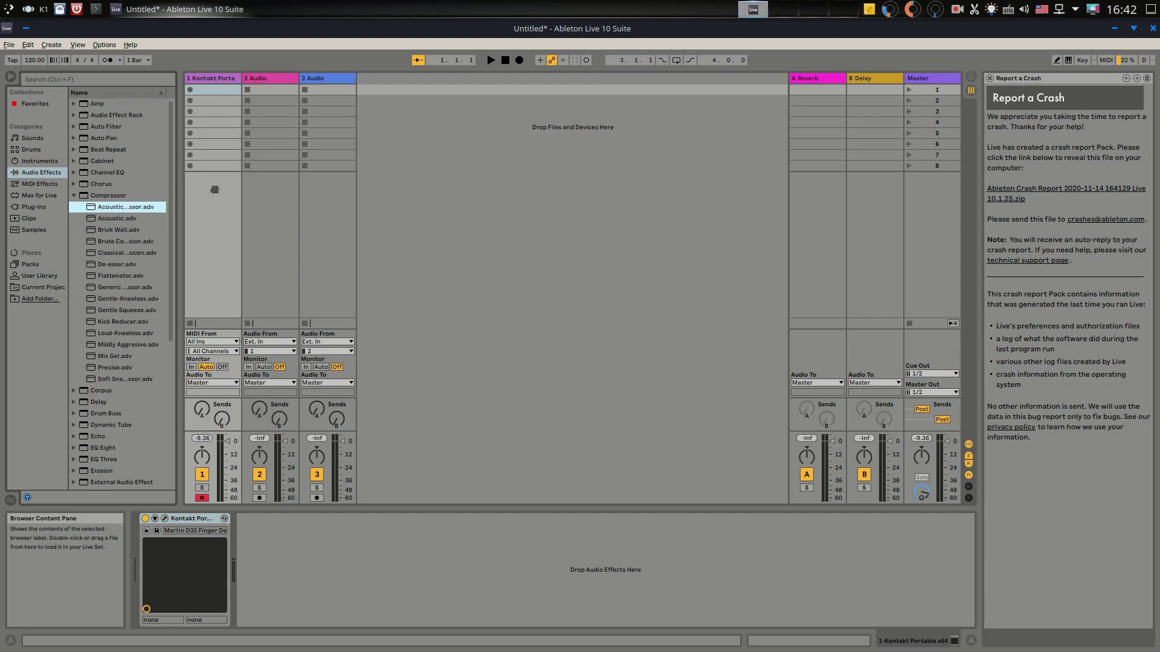
pyautogui.moveTo(242, 119); pyautogui.dragTo(203, 127)
pyautogui.moveTo(208, 279); pyautogui.dragTo(317, 543)
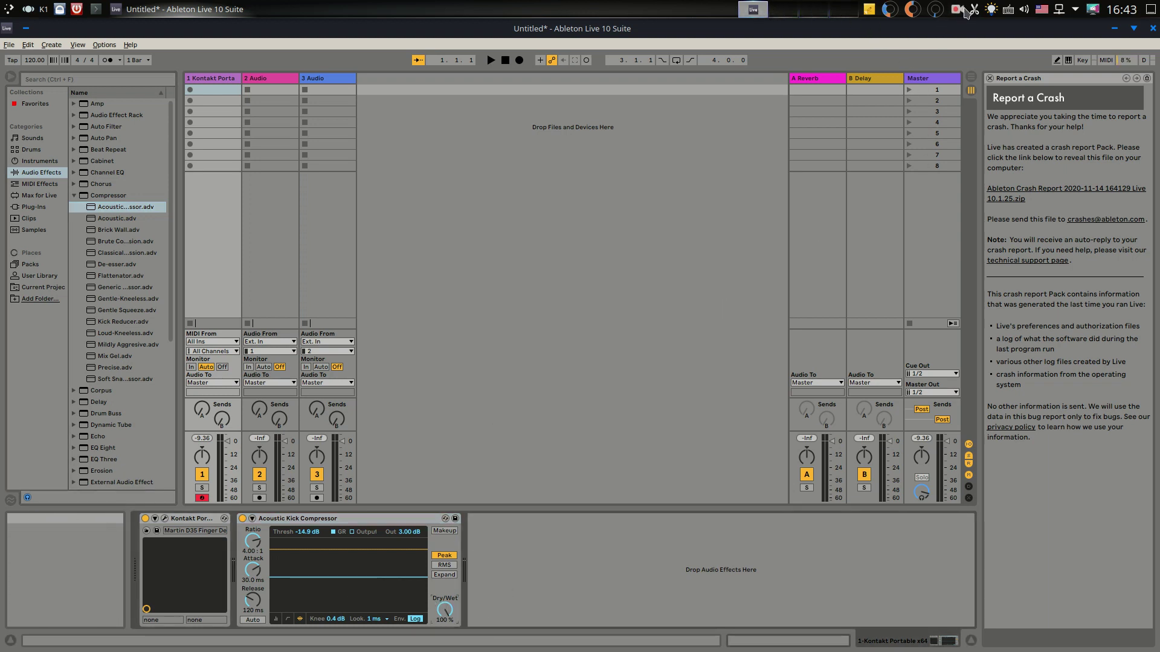
# Step: Return the help view to the Live 10 Lessons home page
pyautogui.click(1147, 79)
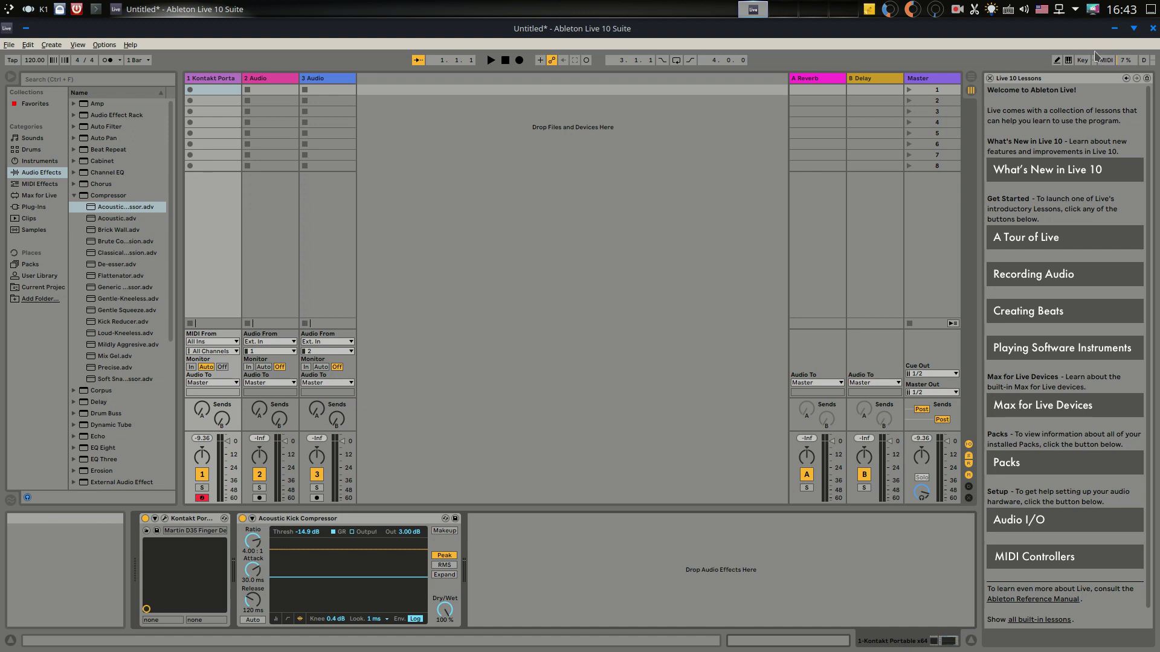
pyautogui.rightClick(958, 10)
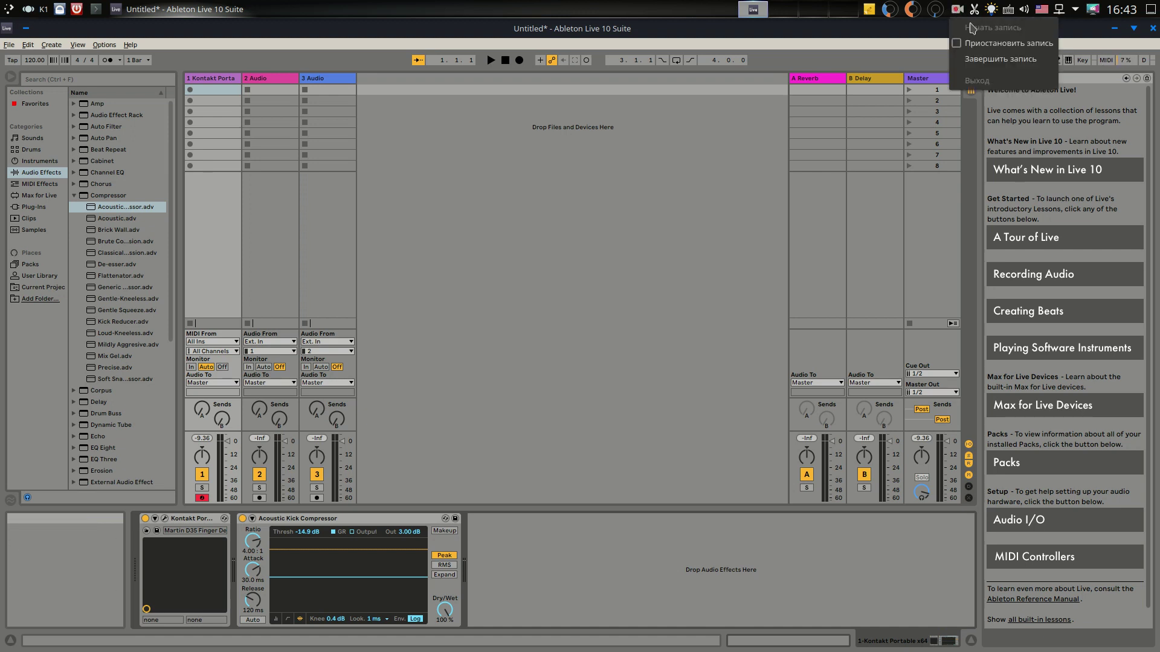